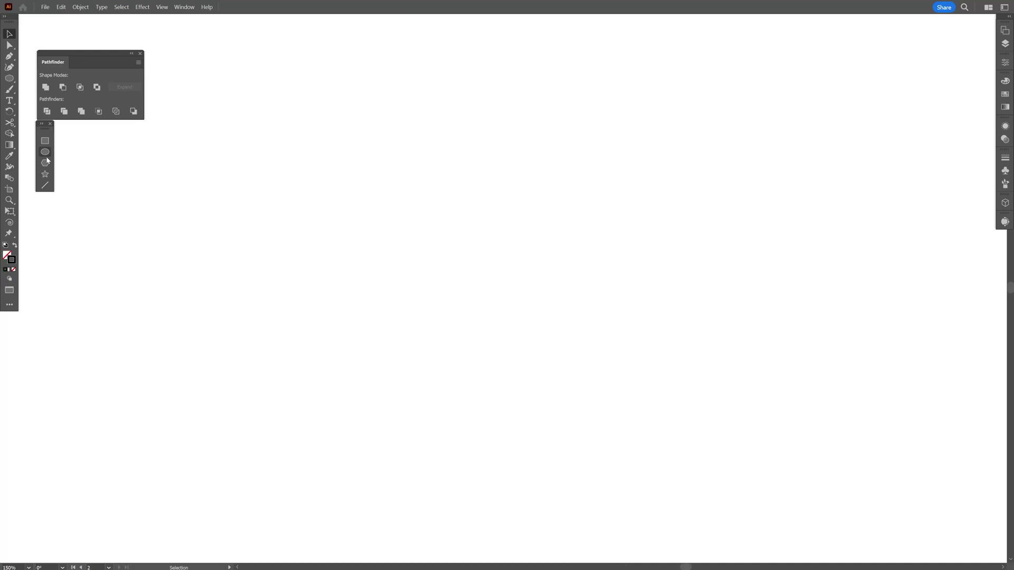
# Step: Draw a circle in the centre of the canvas and set its stroke weight to 139 pt
pyautogui.click(46, 153)
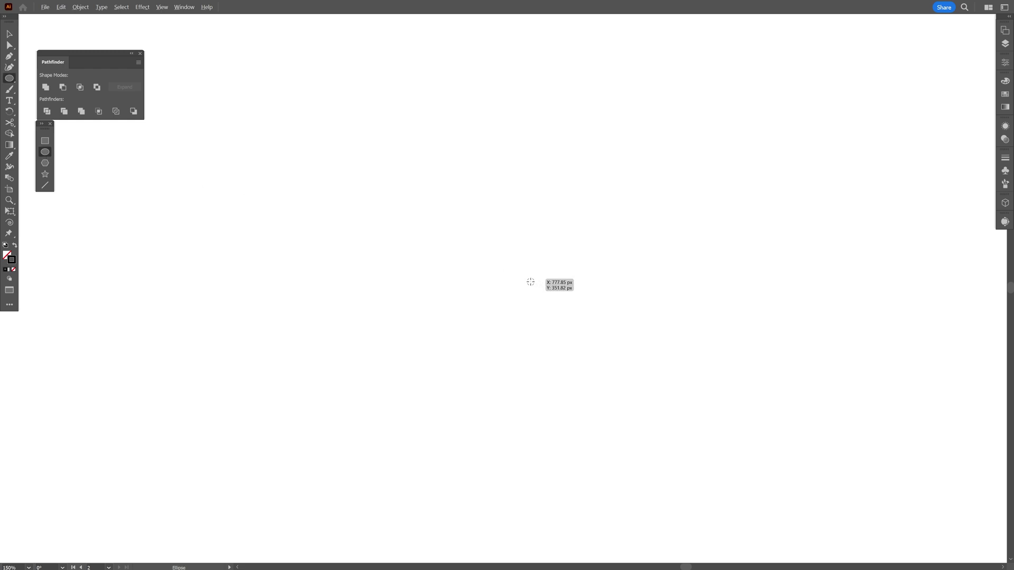
pyautogui.moveTo(524, 284); pyautogui.dragTo(718, 343)
pyautogui.press('v')
pyautogui.click(1002, 160)
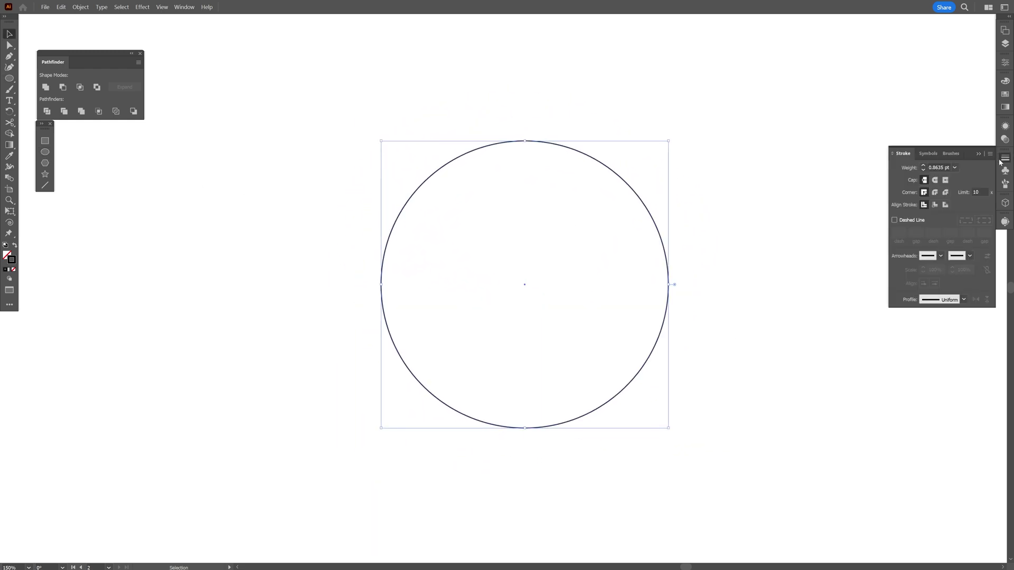
pyautogui.click(939, 168)
pyautogui.scroll(20, 939, 168)
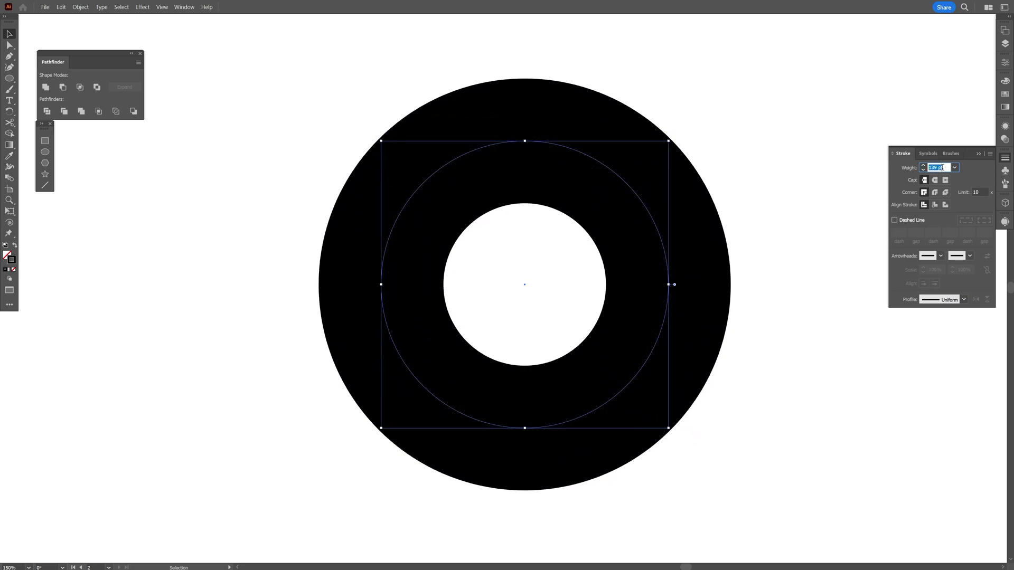
pyautogui.click(978, 154)
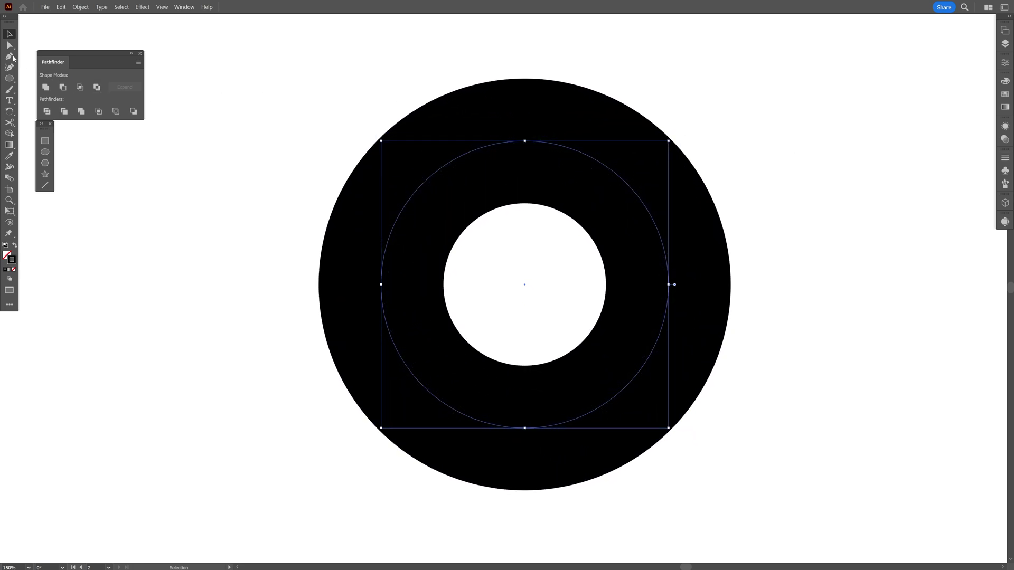
# Step: Cut away the circle's right side between two new anchor points to form a C, and give its ends round caps
pyautogui.click(10, 56)
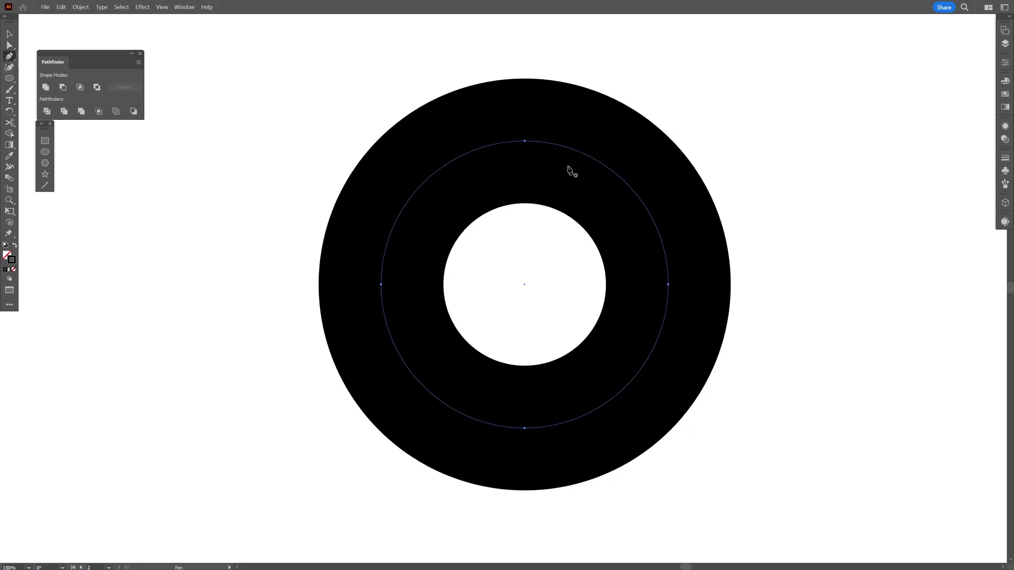
pyautogui.click(643, 204)
pyautogui.click(638, 374)
pyautogui.click(9, 47)
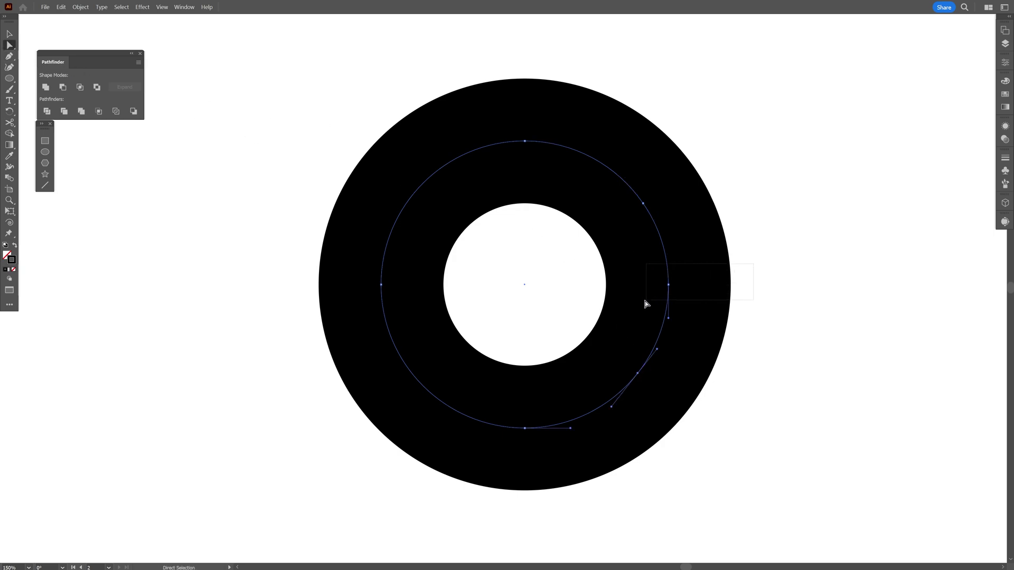
pyautogui.moveTo(644, 304); pyautogui.dragTo(640, 307)
pyautogui.press('Delete')
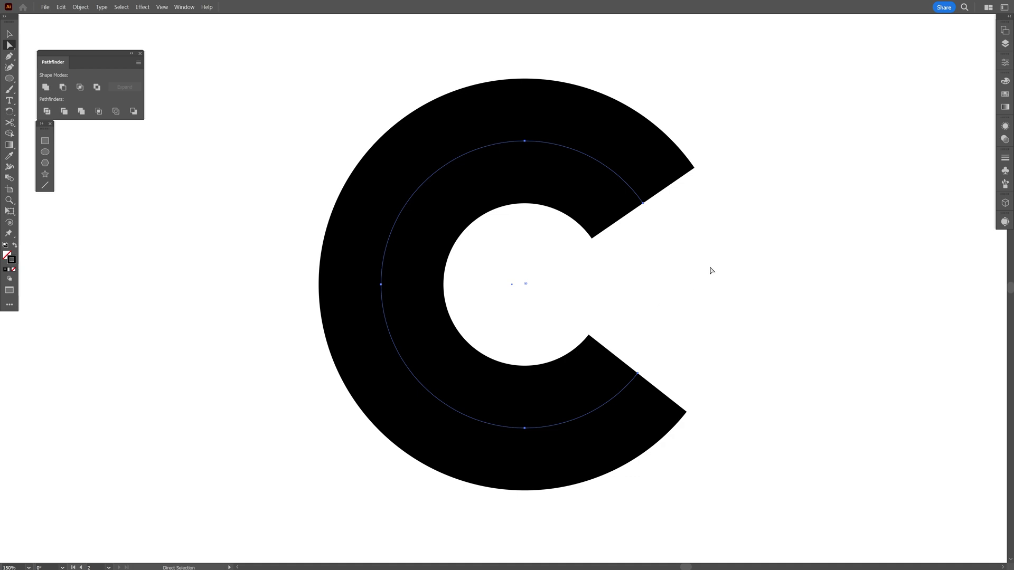
pyautogui.click(1004, 159)
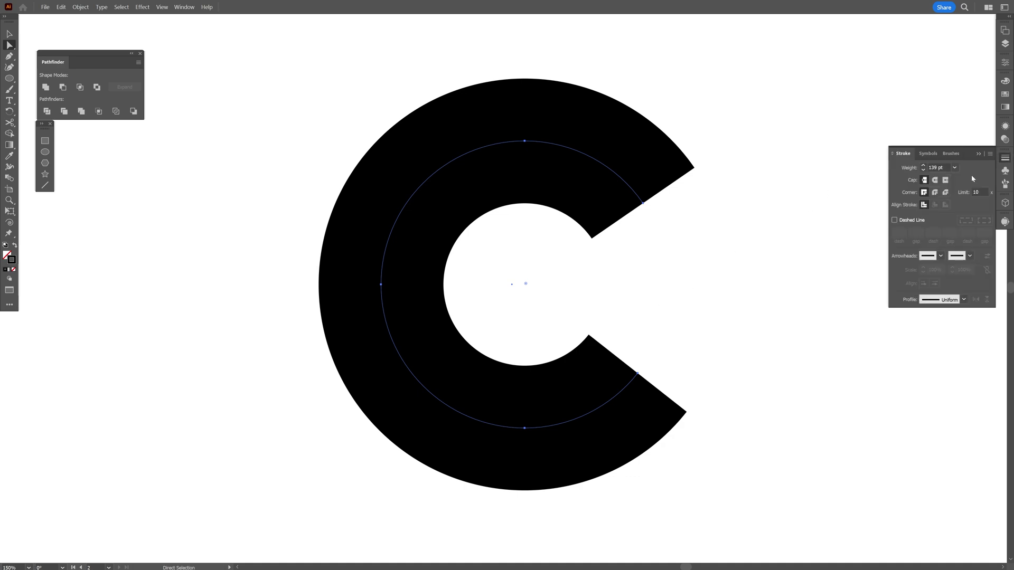
pyautogui.click(935, 181)
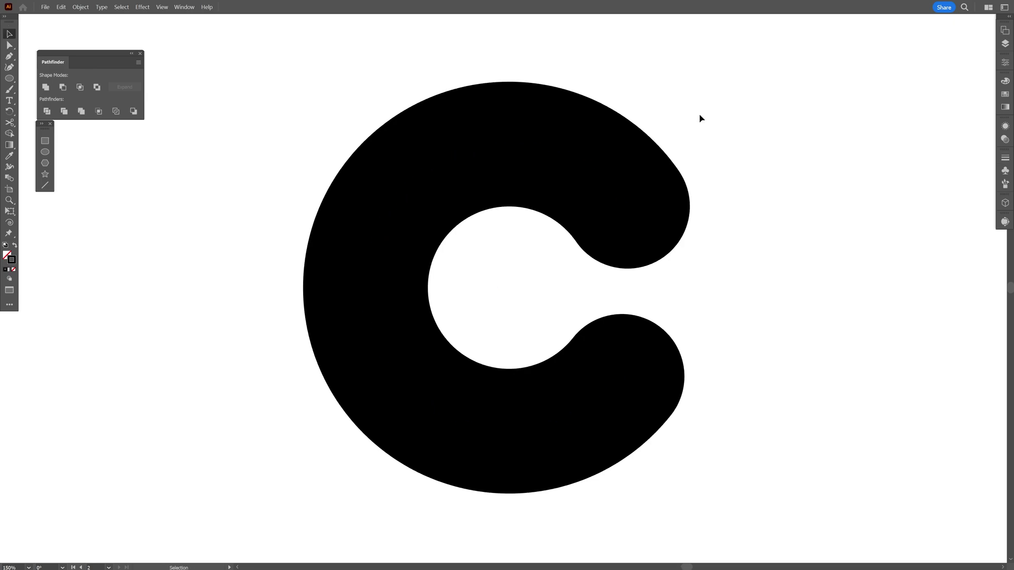
# Step: Paste a duplicate of the C path directly in front of the original
pyautogui.click(536, 217)
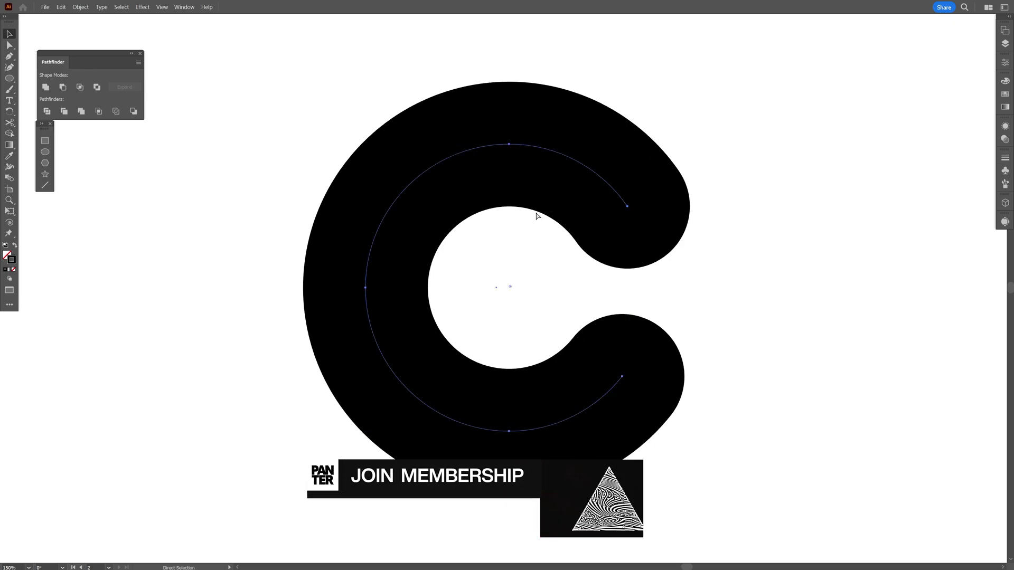
pyautogui.press('v')
pyautogui.click(61, 7)
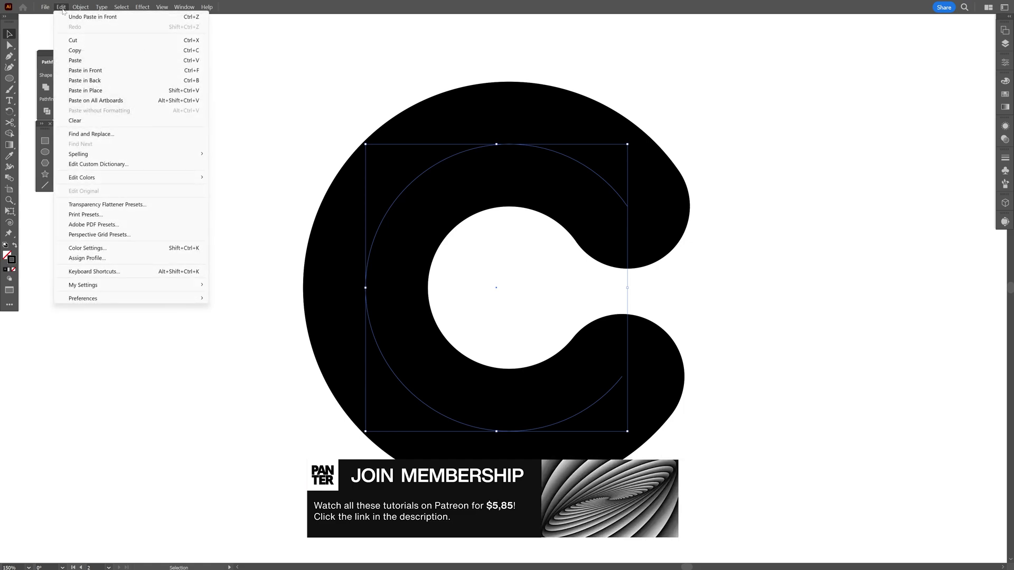
pyautogui.click(100, 73)
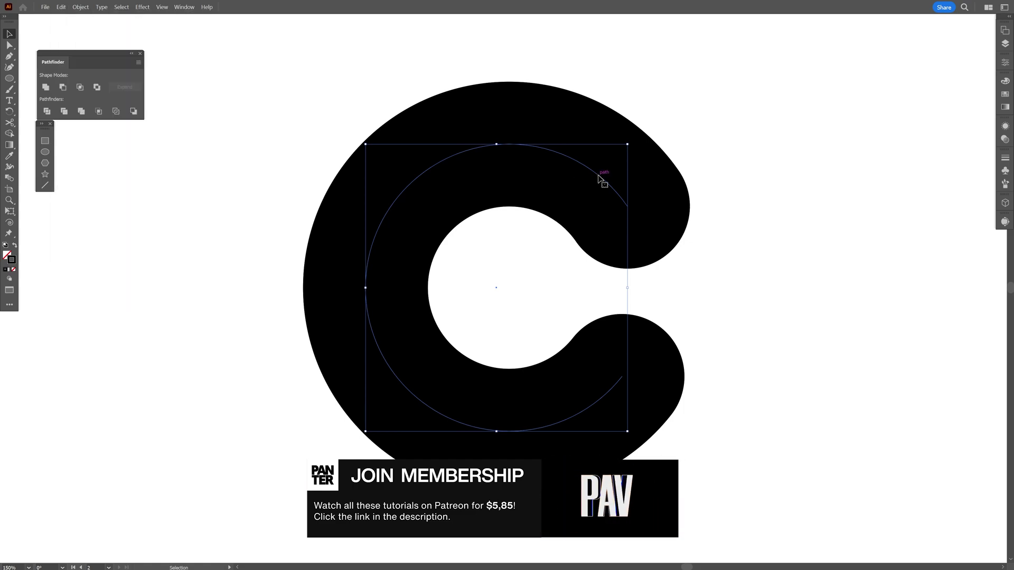
pyautogui.moveTo(617, 172); pyautogui.dragTo(731, 154)
pyautogui.hotkey('ctrl', 'z')
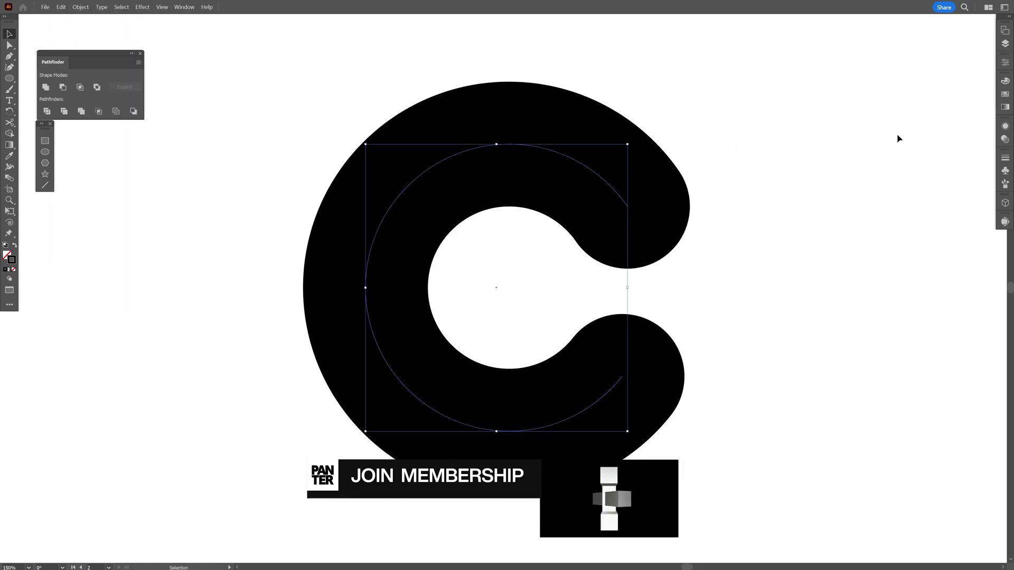
# Step: Colour the front copy's stroke purple and reduce its weight to a thin band inside the black C
pyautogui.click(1004, 94)
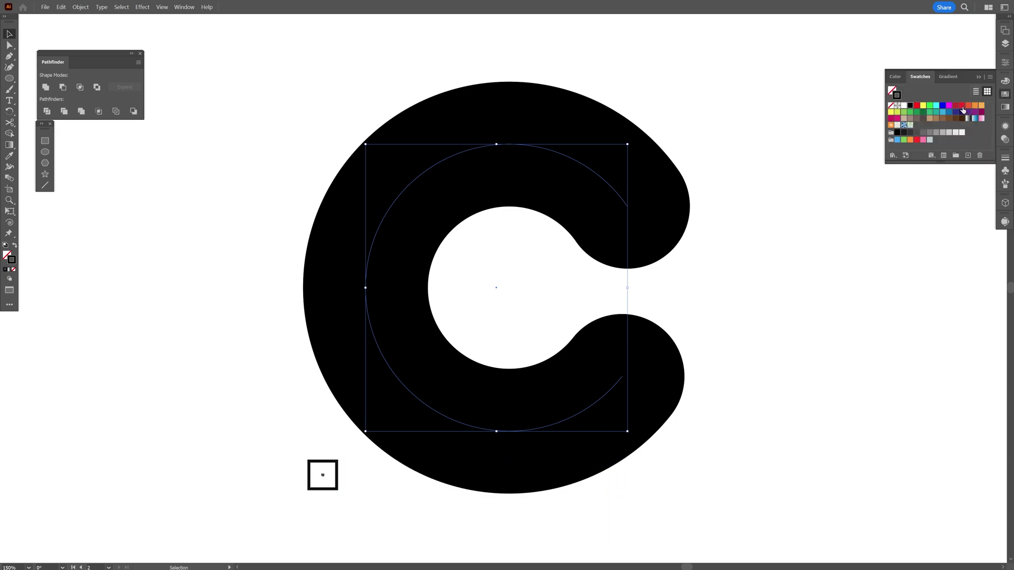
pyautogui.click(975, 114)
pyautogui.click(1004, 94)
pyautogui.click(1005, 157)
pyautogui.click(944, 167)
pyautogui.write('38')
pyautogui.press('Return')
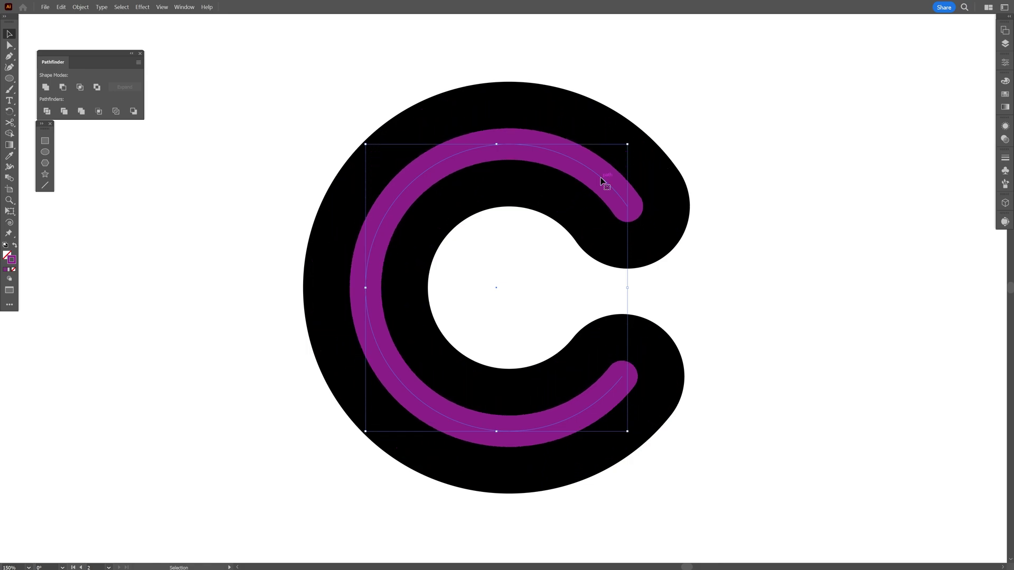
# Step: Send the purple C path to the back, behind the black C
pyautogui.rightClick(600, 181)
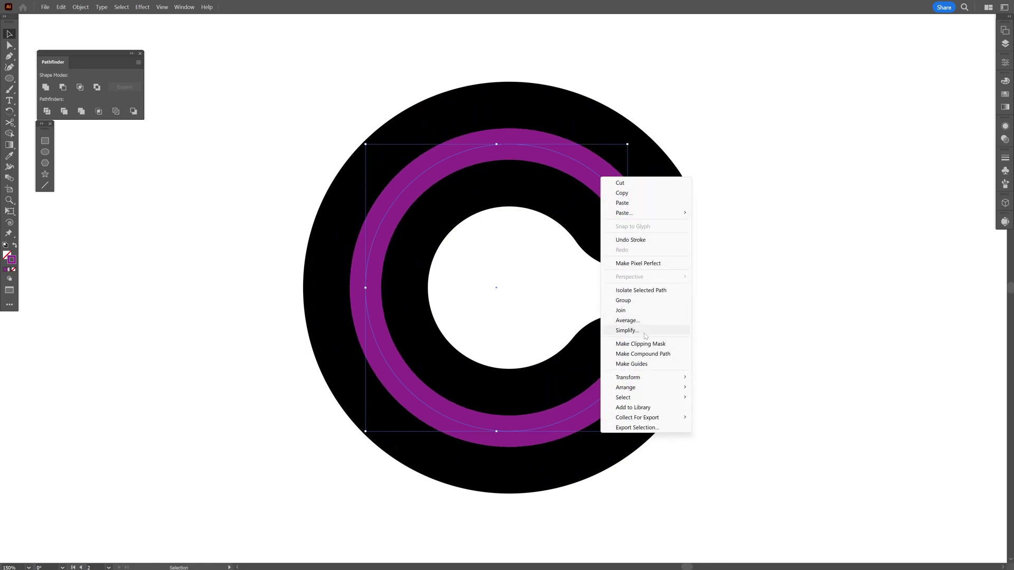
pyautogui.moveTo(673, 394)
pyautogui.click(740, 418)
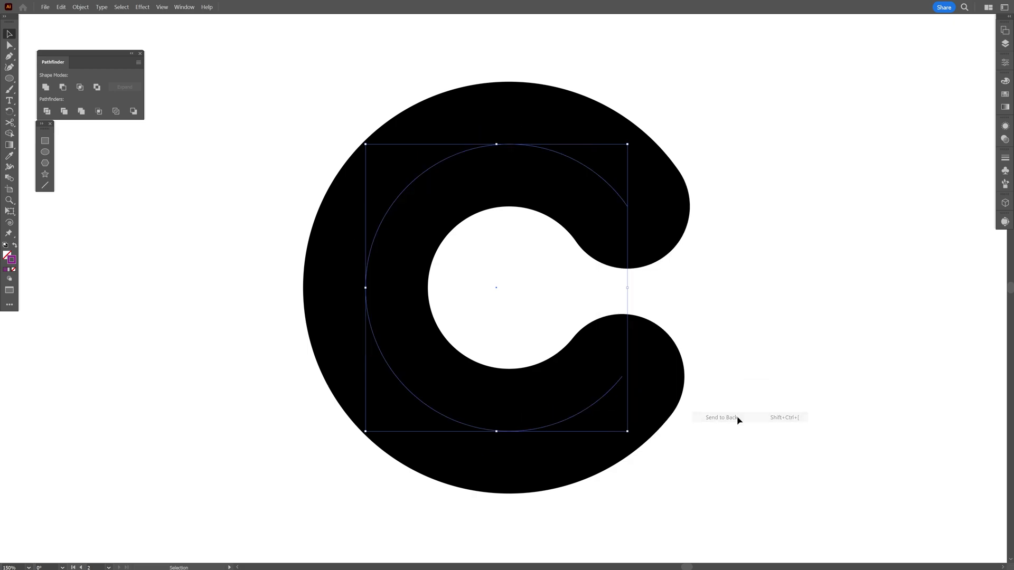
# Step: Expand the black C's stroke into a shape and swap its fill and stroke so only a black outline remains
pyautogui.click(88, 7)
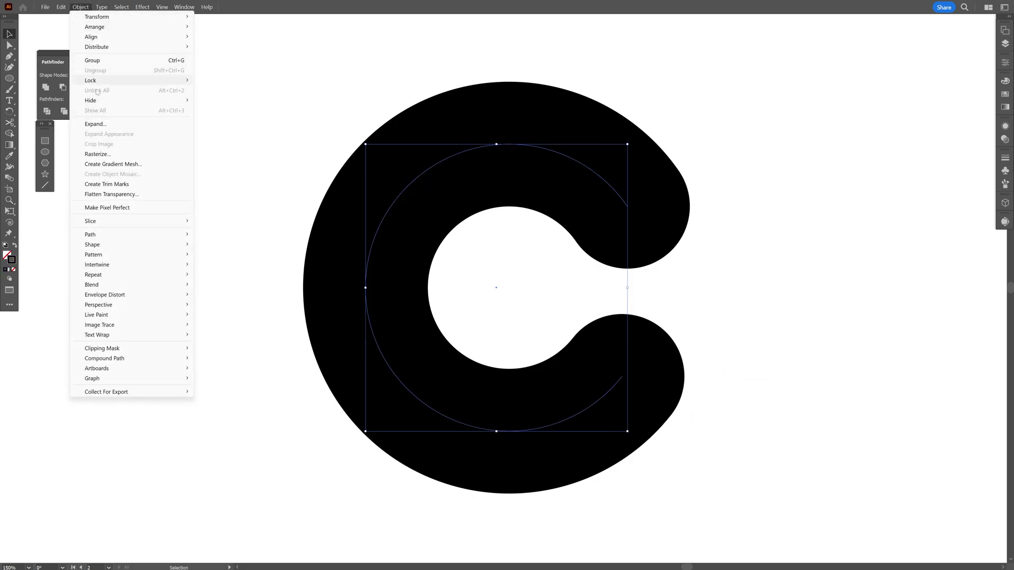
pyautogui.click(106, 125)
pyautogui.click(484, 331)
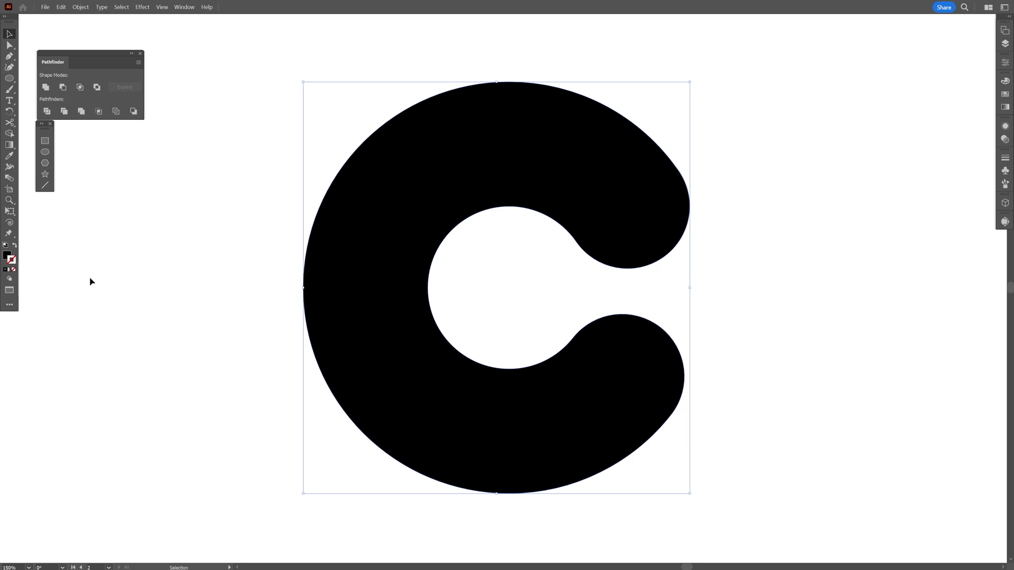
pyautogui.click(15, 246)
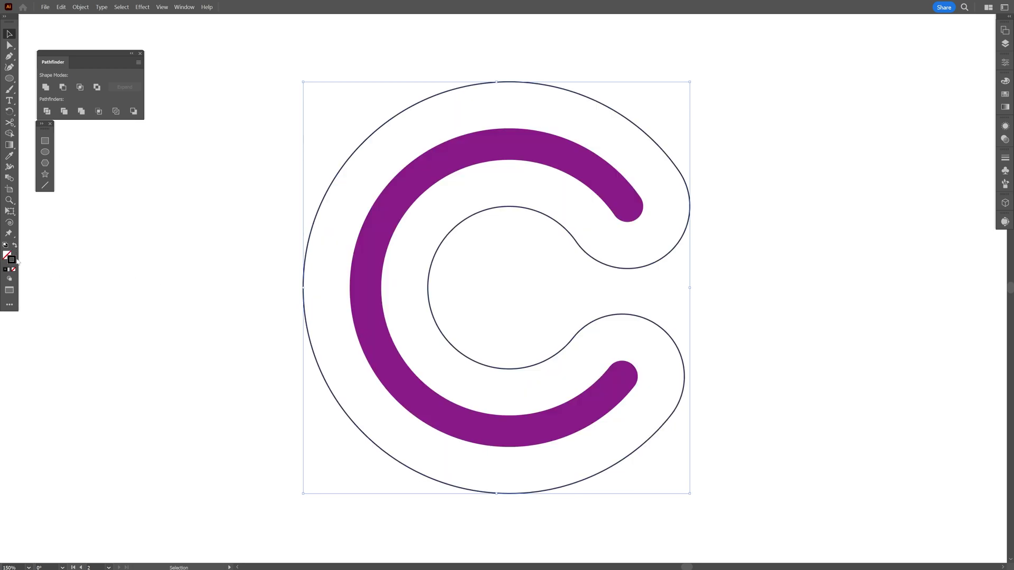
# Step: Set the stroke weight of both the black outline and the purple C path to 70 pt
pyautogui.hotkey('ctrl', 'a')
pyautogui.click(1004, 158)
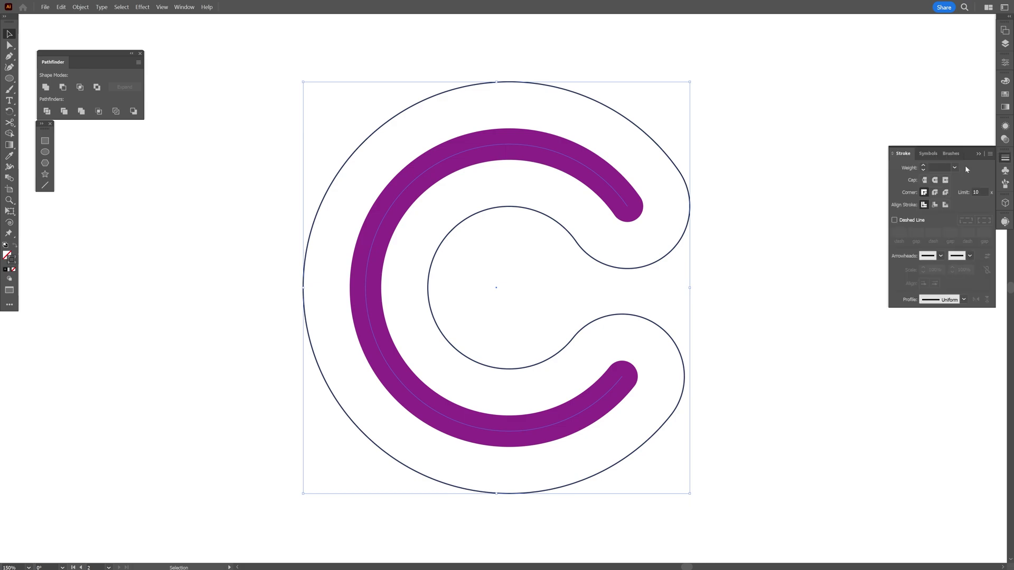
pyautogui.click(944, 166)
pyautogui.scroll(20, 945, 166)
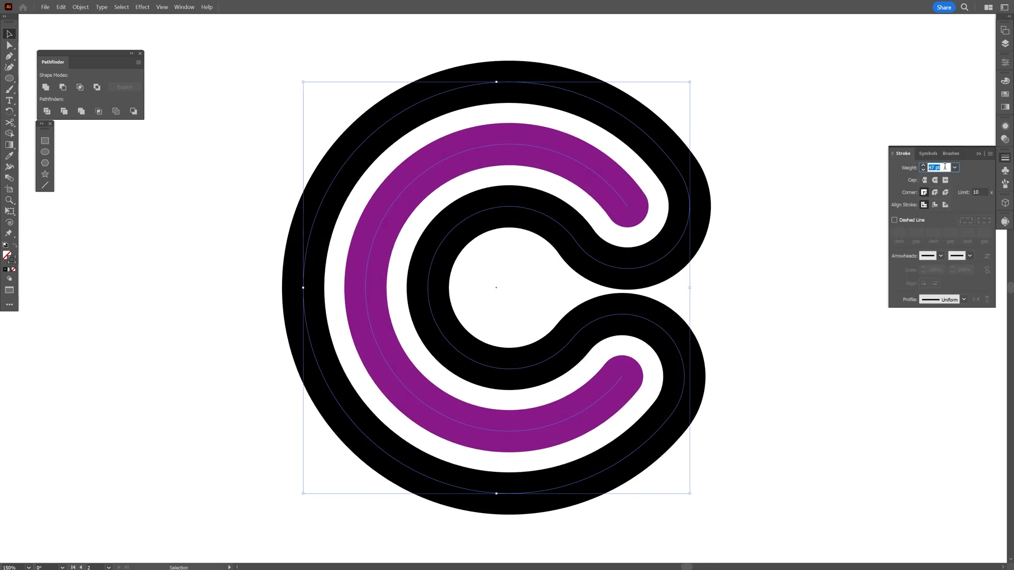
pyautogui.scroll(7, 944, 166)
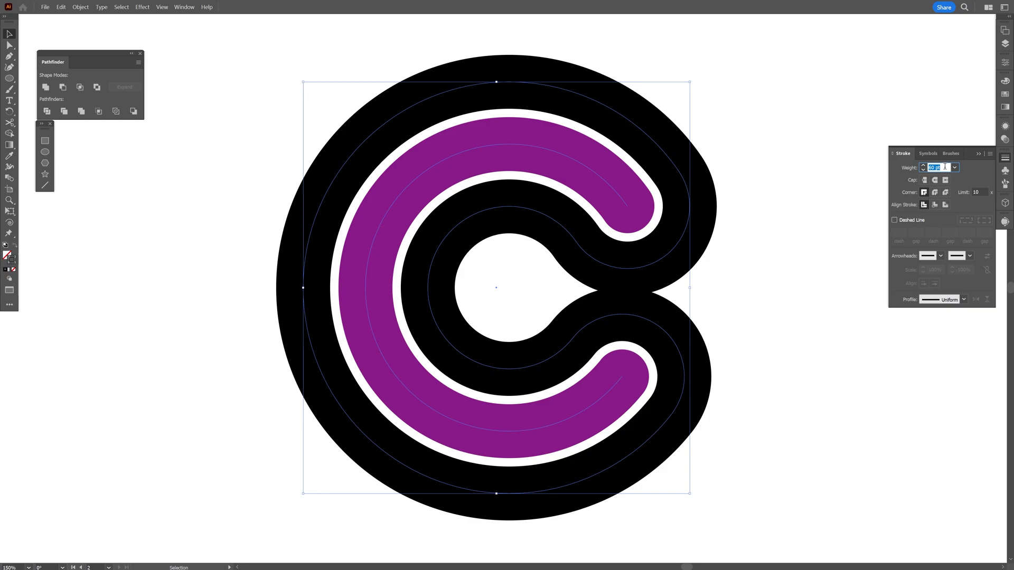
pyautogui.scroll(8, 945, 166)
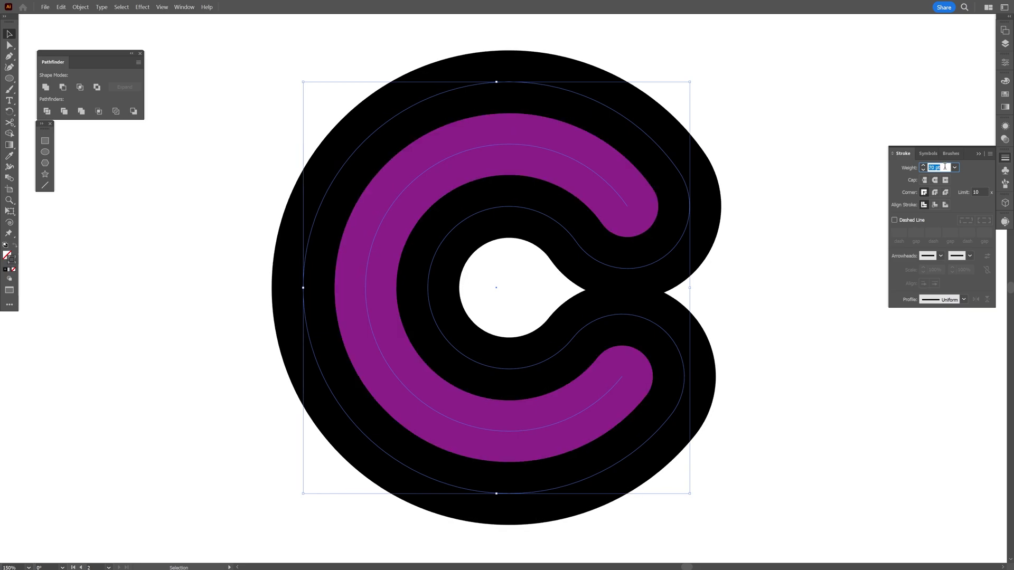
pyautogui.scroll(2, 944, 166)
pyautogui.press('Return')
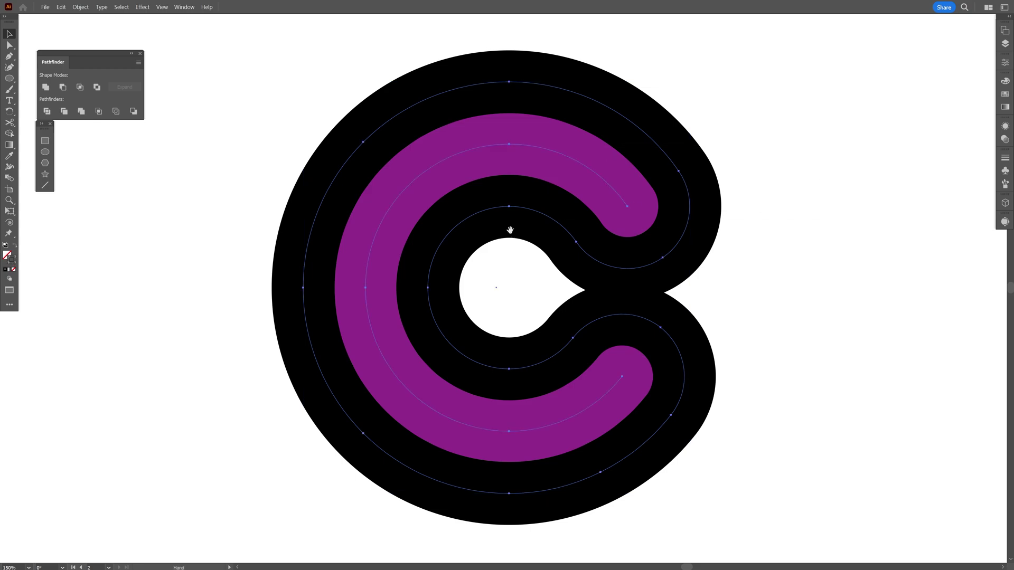
# Step: Add an anchor point on the purple path's upper-left arc and delete the segment between it and the topmost anchor to open a gap
pyautogui.moveTo(509, 231); pyautogui.dragTo(498, 247)
pyautogui.click(9, 56)
pyautogui.scroll(1, 512, 123)
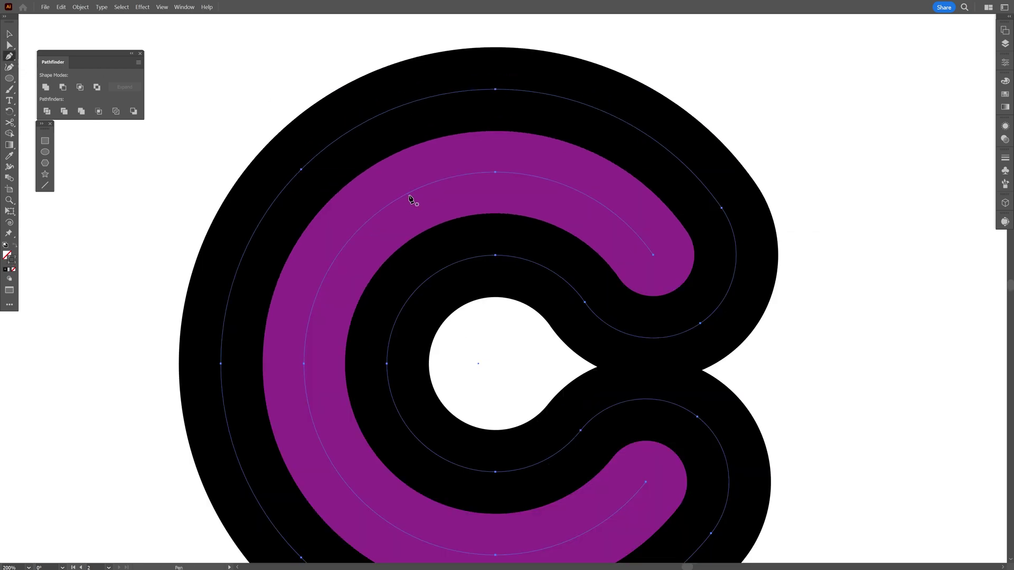
pyautogui.click(411, 191)
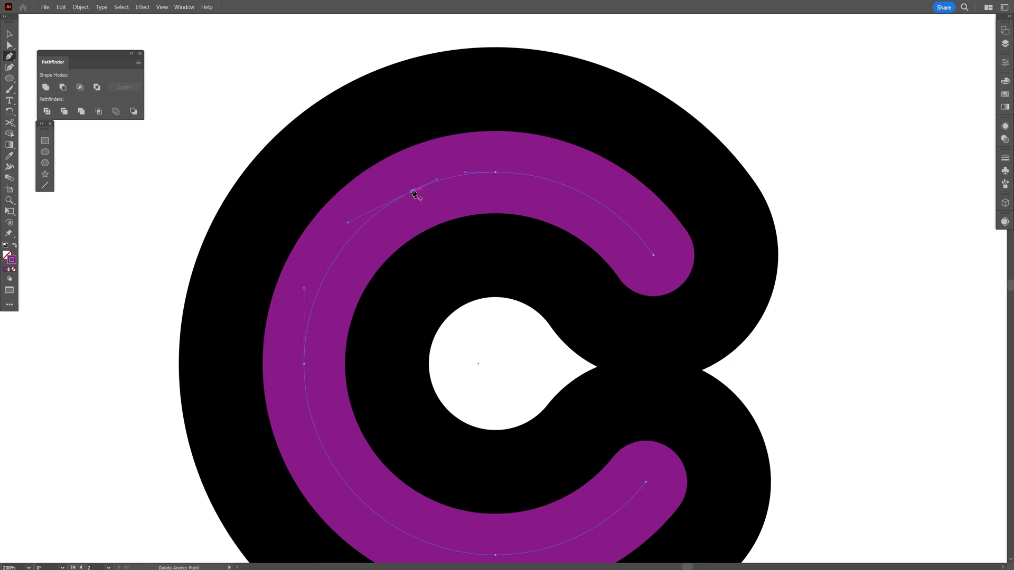
pyautogui.press('a')
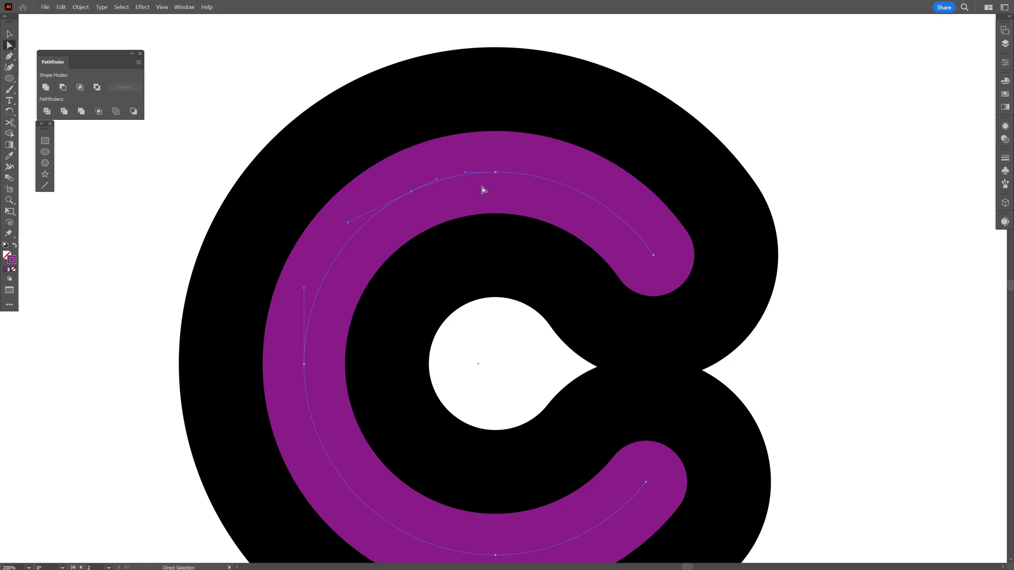
pyautogui.click(447, 171)
pyautogui.press('Delete')
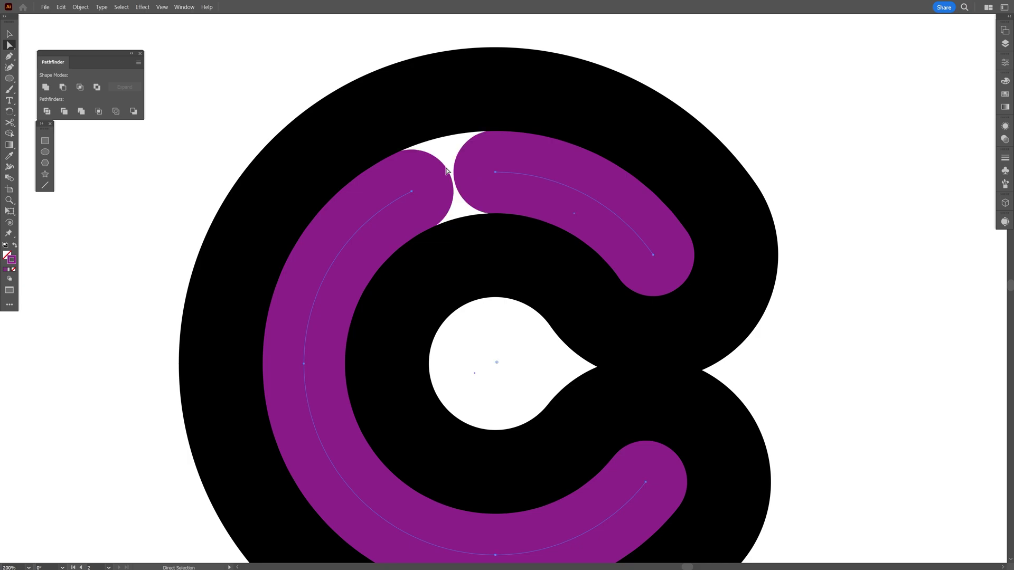
pyautogui.hotkey('ctrl', '=')
pyautogui.scroll(1, 431, 211)
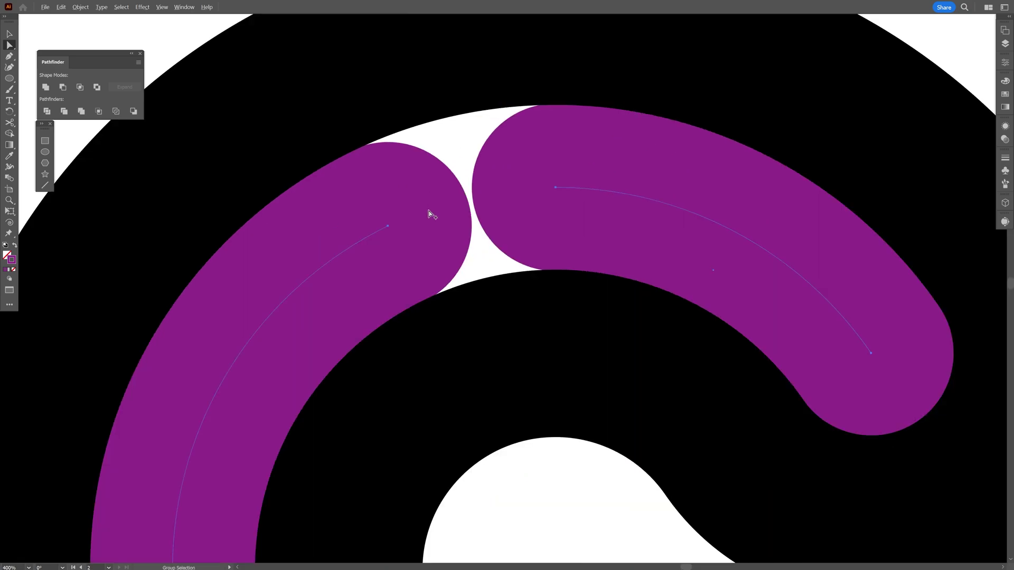
pyautogui.scroll(-2, 430, 213)
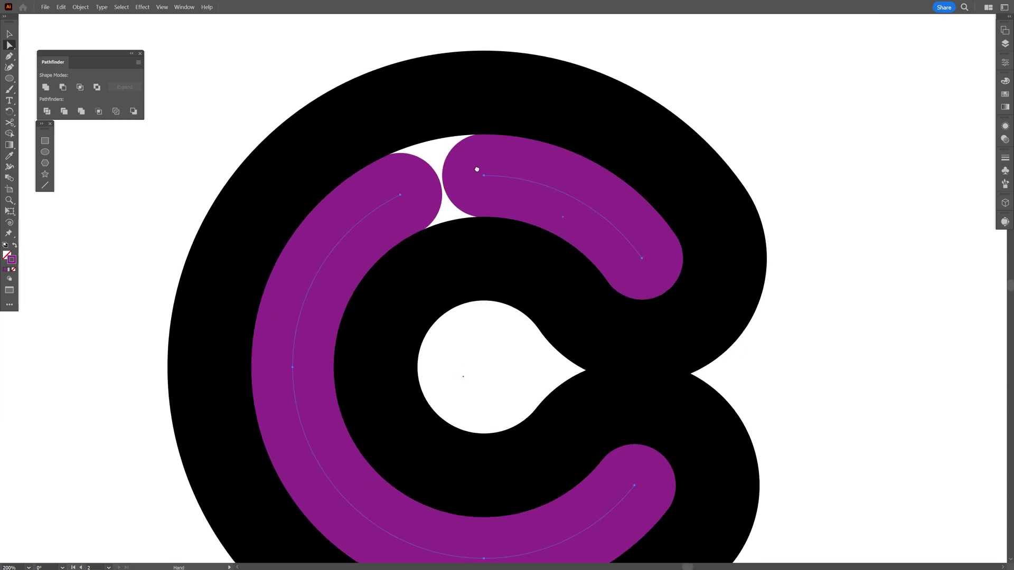
# Step: Open a gap with round-capped ends in the upper-right arc of the black outline
pyautogui.click(579, 110)
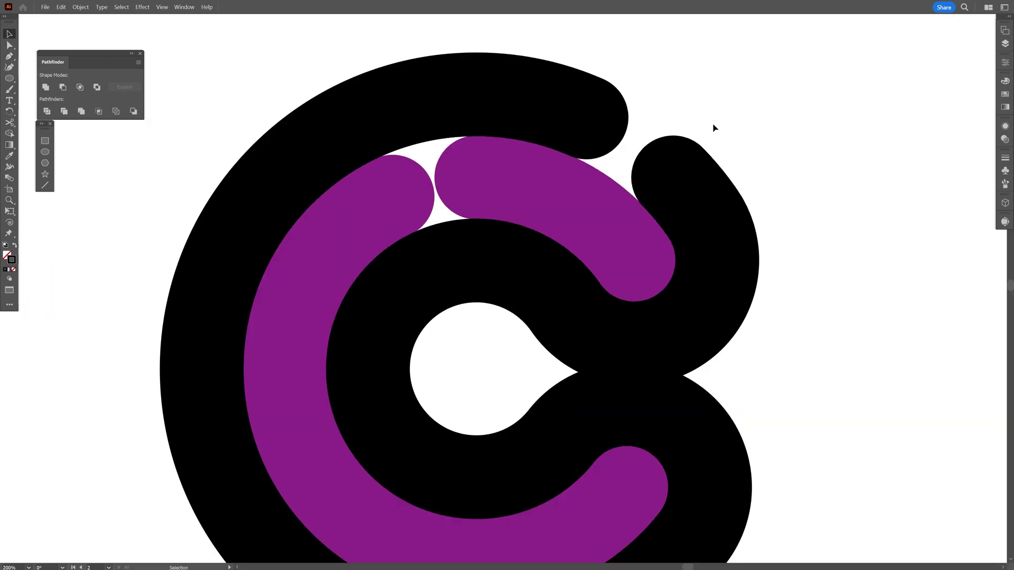
pyautogui.scroll(1, 617, 110)
pyautogui.moveTo(617, 110)
pyautogui.mouseDown()
pyautogui.moveTo(615, 147)
pyautogui.moveTo(603, 143)
pyautogui.mouseUp()
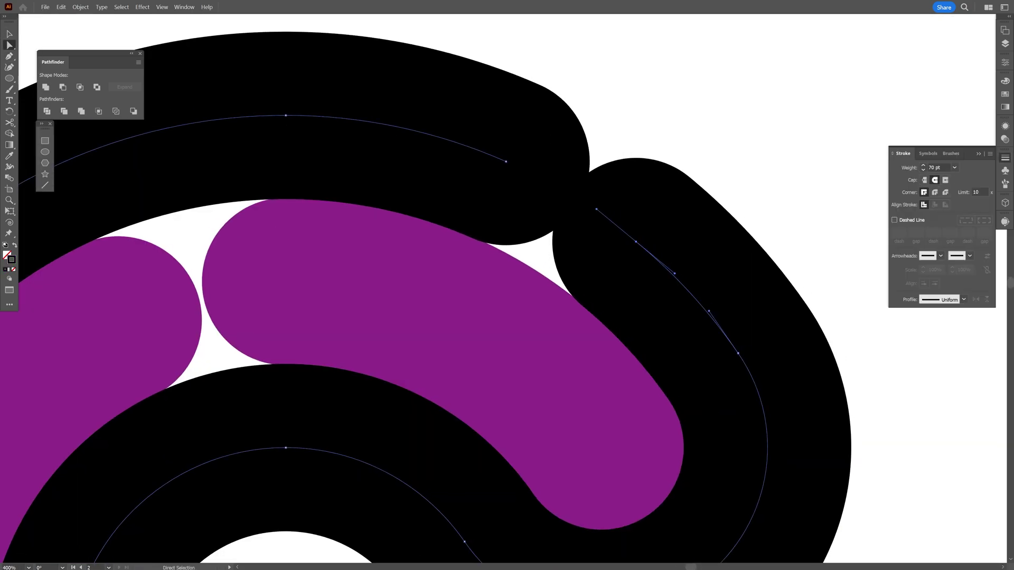
# Step: Add an anchor point near the gap's left end on the black outline and delete the surplus end segments on both sides
pyautogui.click(9, 56)
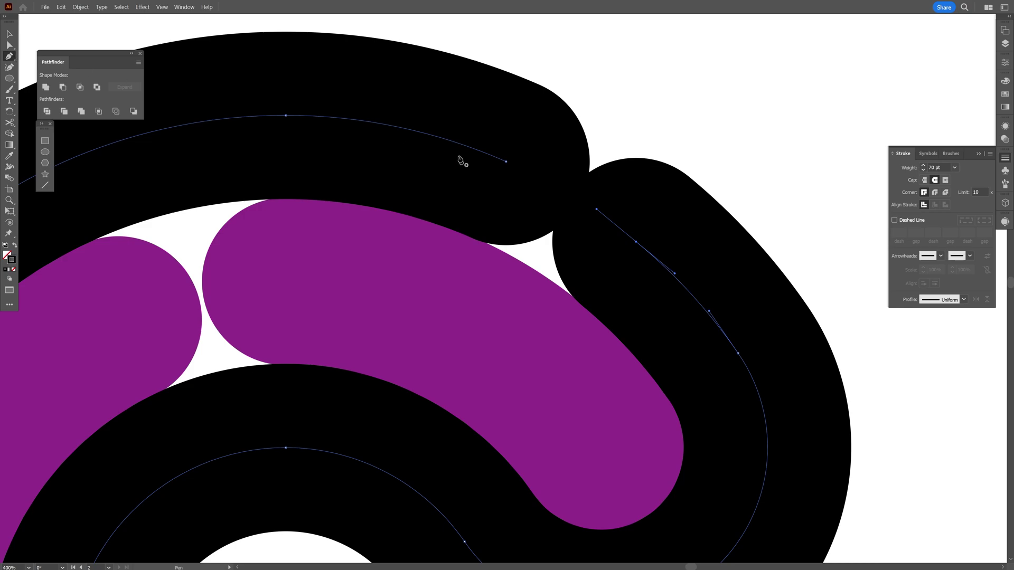
pyautogui.click(494, 157)
pyautogui.press('a')
pyautogui.moveTo(527, 158); pyautogui.dragTo(501, 172)
pyautogui.press('Delete')
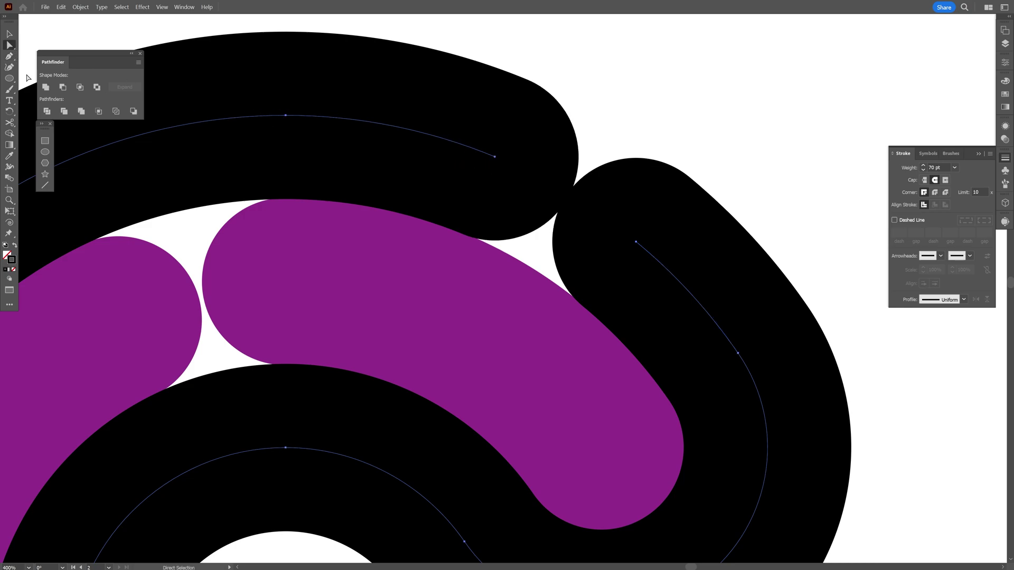
# Step: Widen the black outline's upper-right gap by adding an anchor just inside its left end and deleting the leftover end segment
pyautogui.click(9, 56)
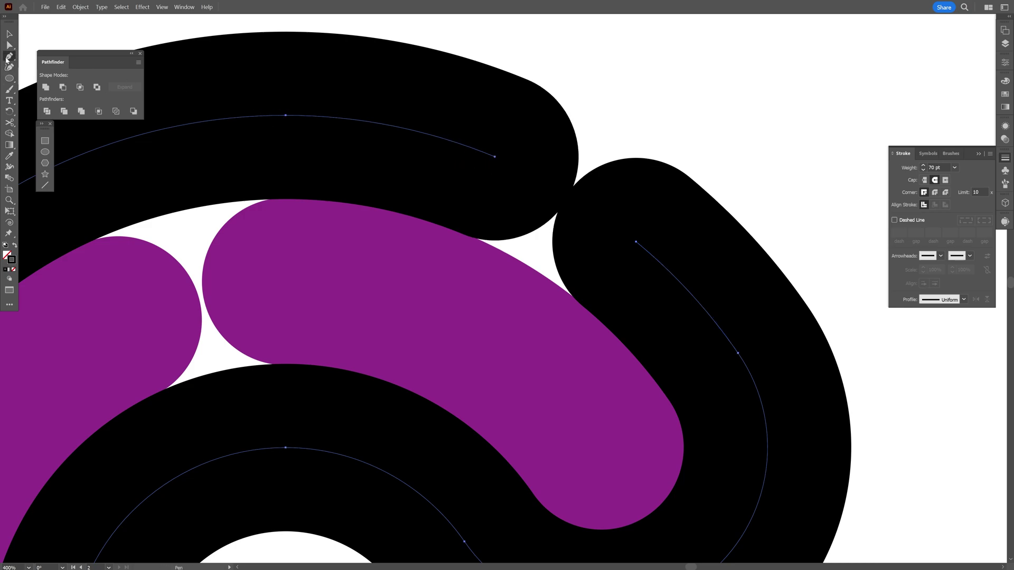
pyautogui.click(482, 154)
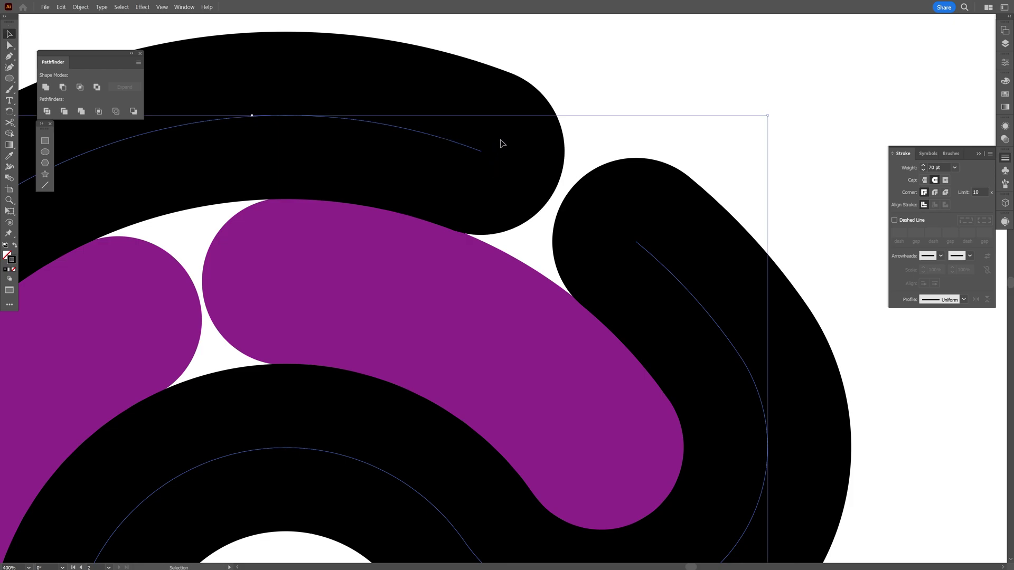
pyautogui.click(647, 106)
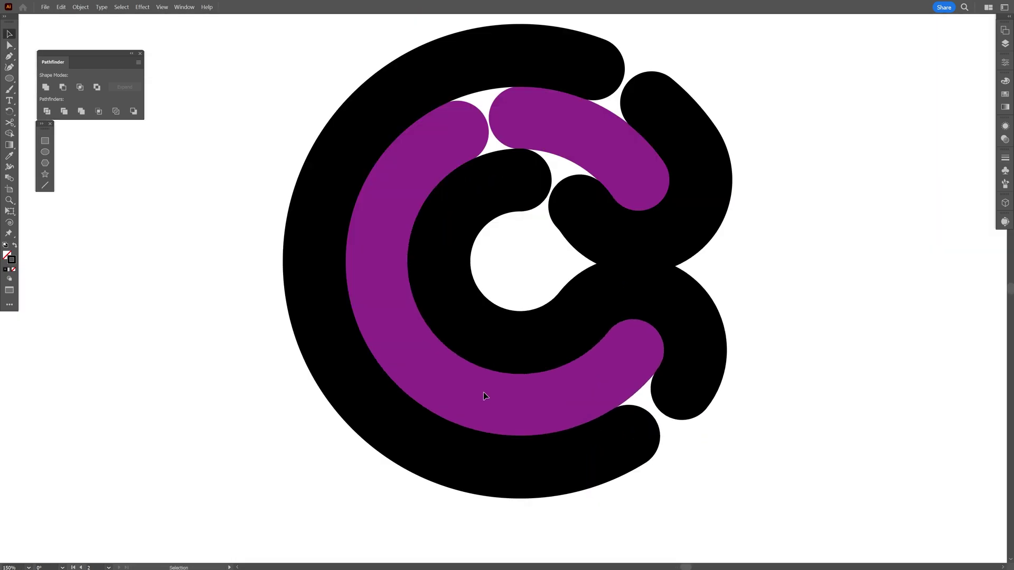
# Step: Add anchor points on the purple path's lower-left arc and delete segments between them, leaving a separate round dot between two arcs
pyautogui.press('p')
pyautogui.scroll(5, 470, 395)
pyautogui.click(467, 390)
pyautogui.scroll(-3, 468, 390)
pyautogui.press('a')
pyautogui.click(484, 384)
pyautogui.press('Delete')
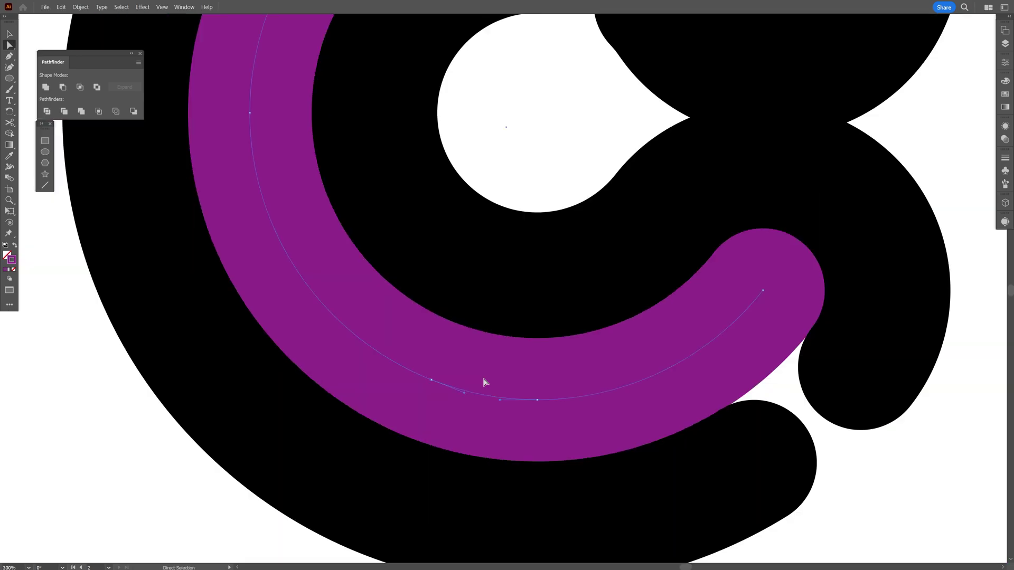
pyautogui.moveTo(480, 370); pyautogui.dragTo(572, 411)
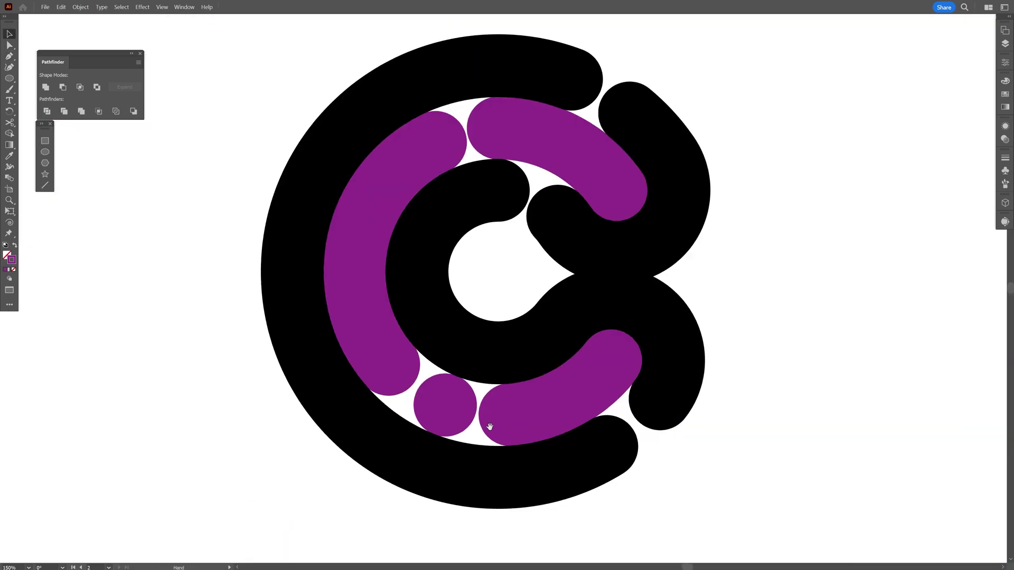
# Step: Add an anchor point on the left side of the black outline and delete the adjoining segment to open a small round-ended gap
pyautogui.press('p')
pyautogui.click(303, 206)
pyautogui.press('a')
pyautogui.click(296, 238)
pyautogui.press('Delete')
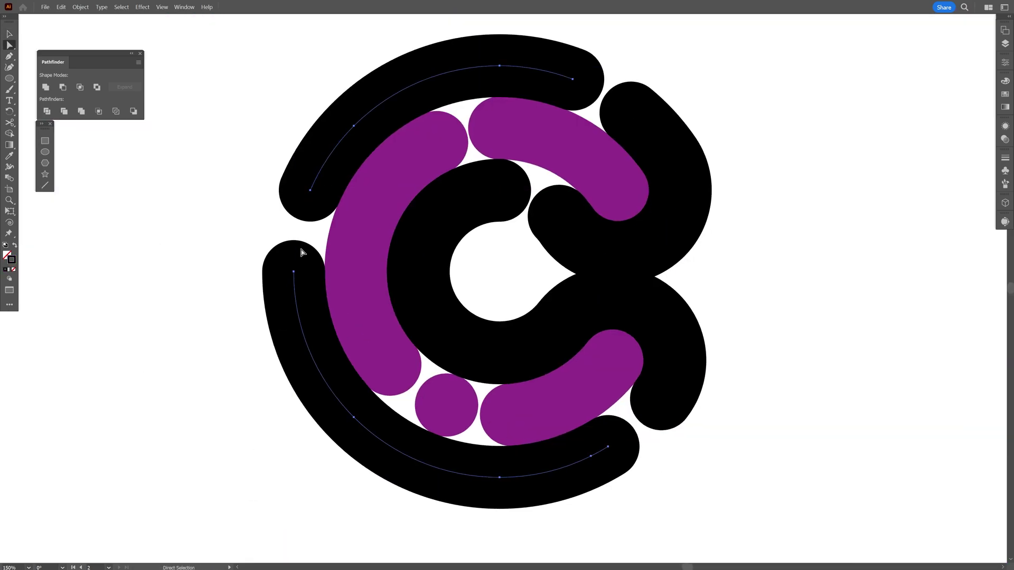
pyautogui.press('v')
pyautogui.moveTo(537, 314); pyautogui.dragTo(562, 335)
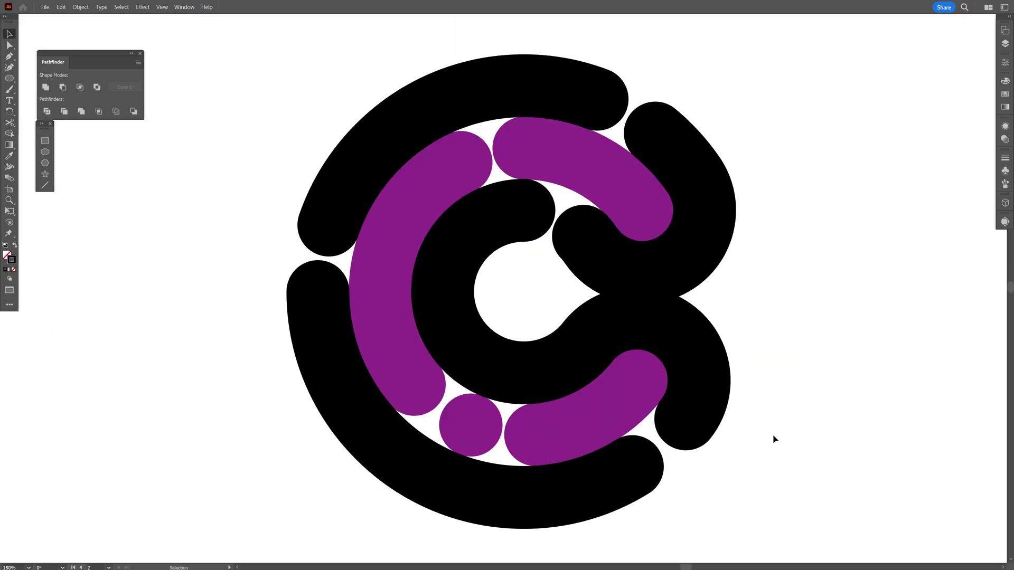
# Step: Select all the strokes and expand their fill and stroke into outlined shapes
pyautogui.moveTo(862, 482); pyautogui.dragTo(248, 78)
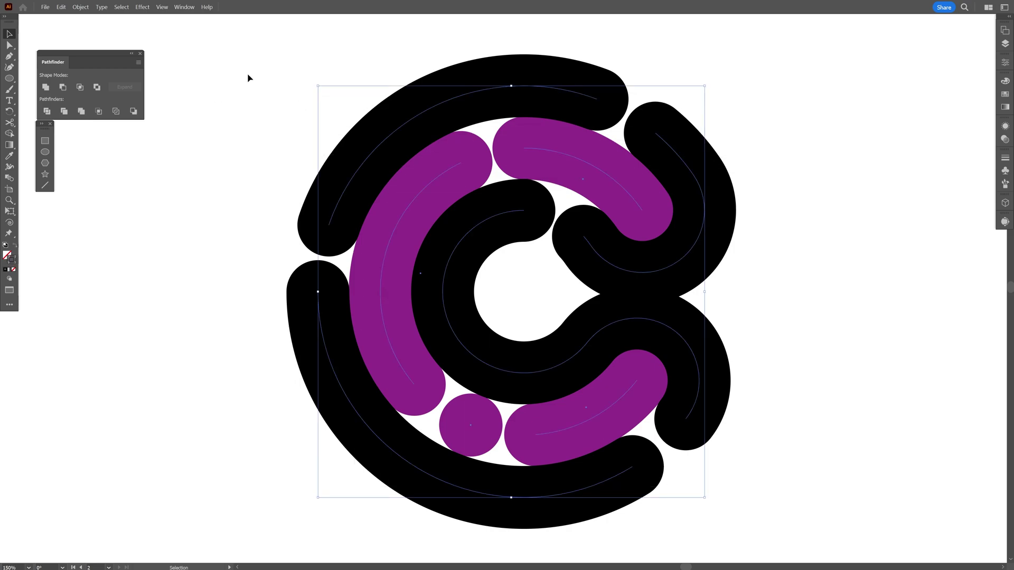
pyautogui.click(81, 7)
pyautogui.click(100, 122)
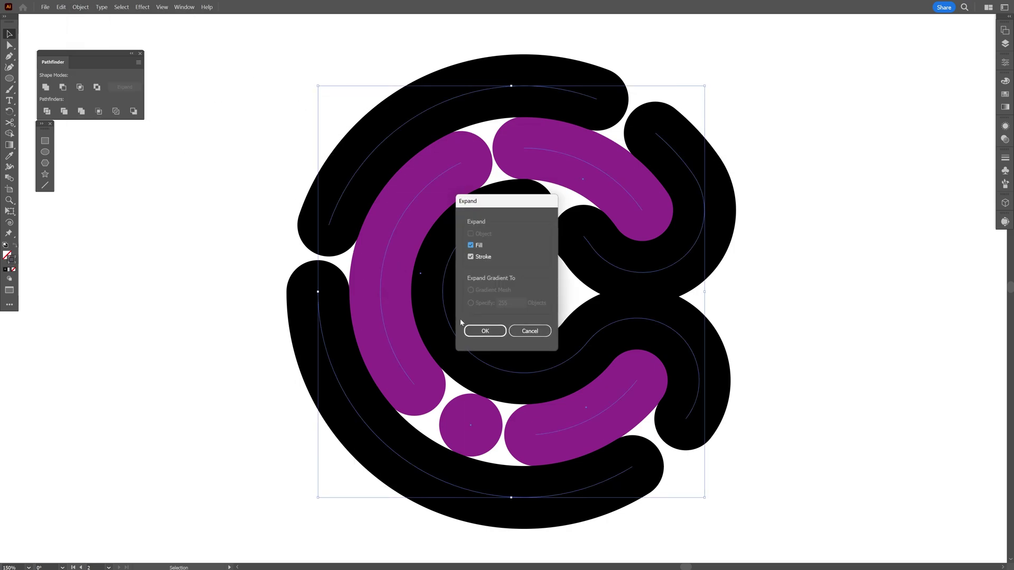
pyautogui.click(483, 331)
# Step: Merge the overlap between the two black hooks into the upper-right hook with the Shape Builder
pyautogui.scroll(1, 633, 293)
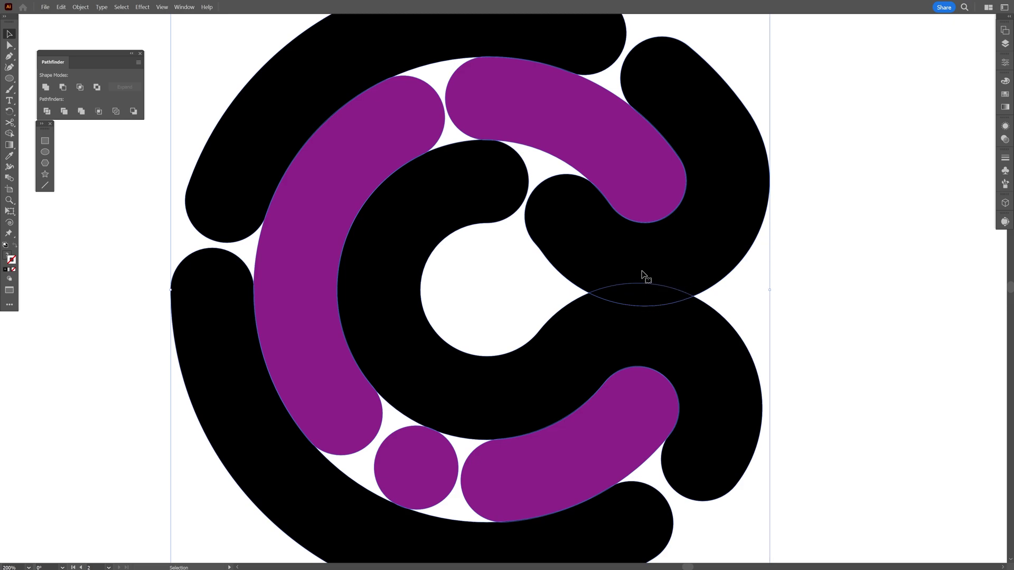
pyautogui.scroll(1, 675, 292)
pyautogui.scroll(-1, 768, 274)
pyautogui.hotkey('shift', 'm')
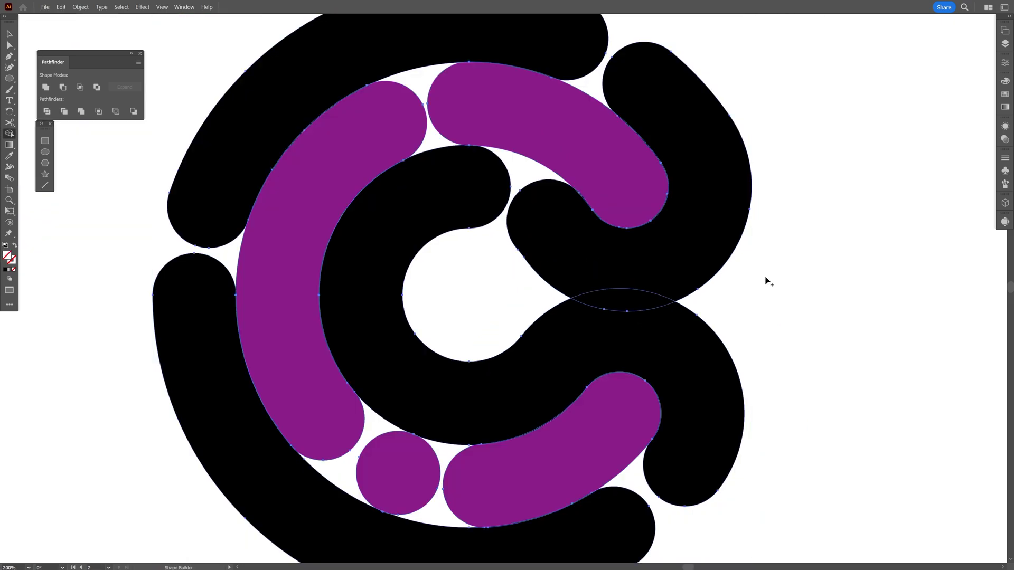
pyautogui.scroll(1, 768, 280)
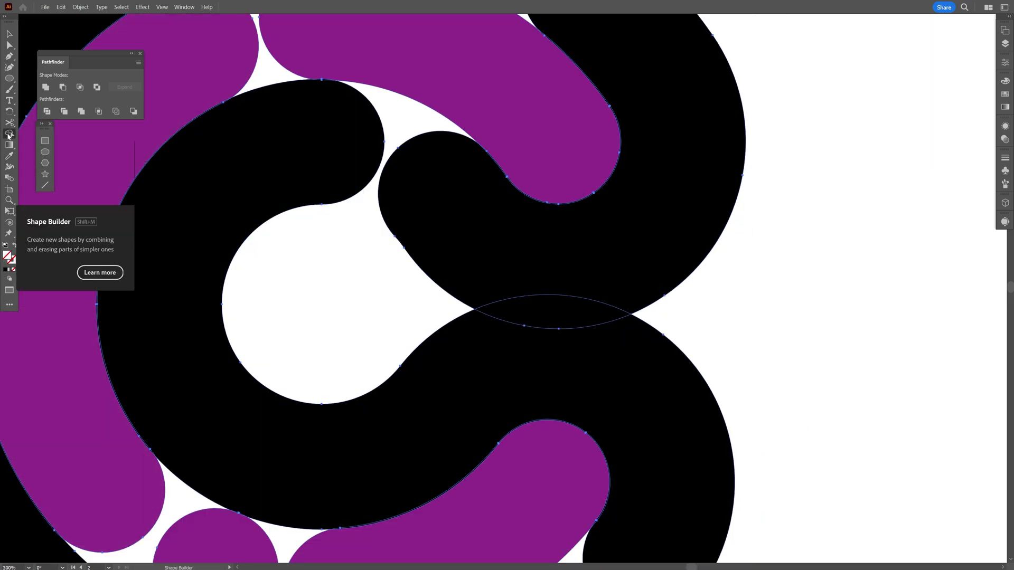
pyautogui.moveTo(493, 294)
pyautogui.mouseDown()
pyautogui.moveTo(566, 310)
pyautogui.moveTo(611, 292)
pyautogui.mouseUp()
pyautogui.scroll(-2, 607, 290)
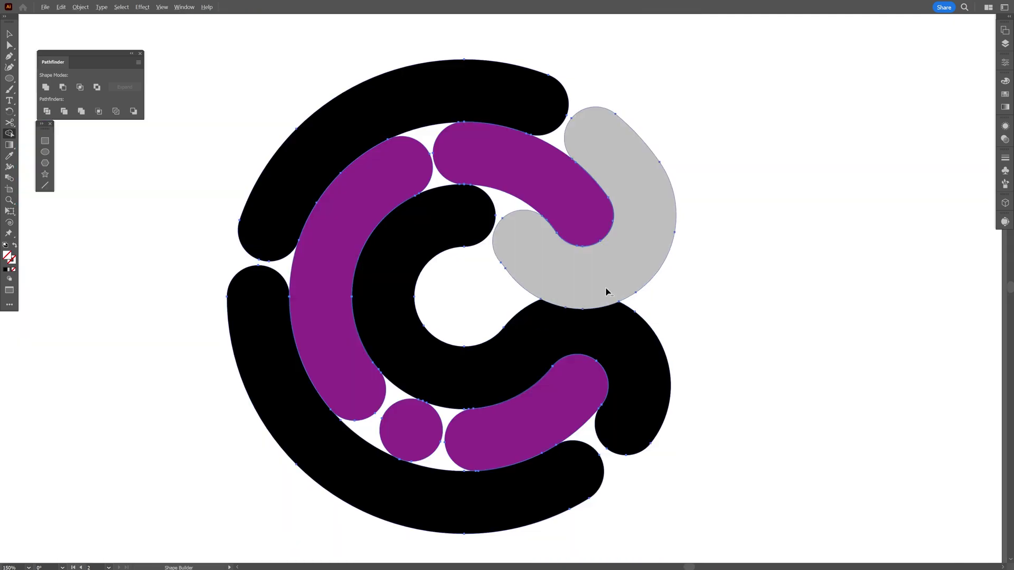
# Step: Give all shapes the same solid black fill with the Eyedropper and ungroup the artwork
pyautogui.scroll(1, 606, 291)
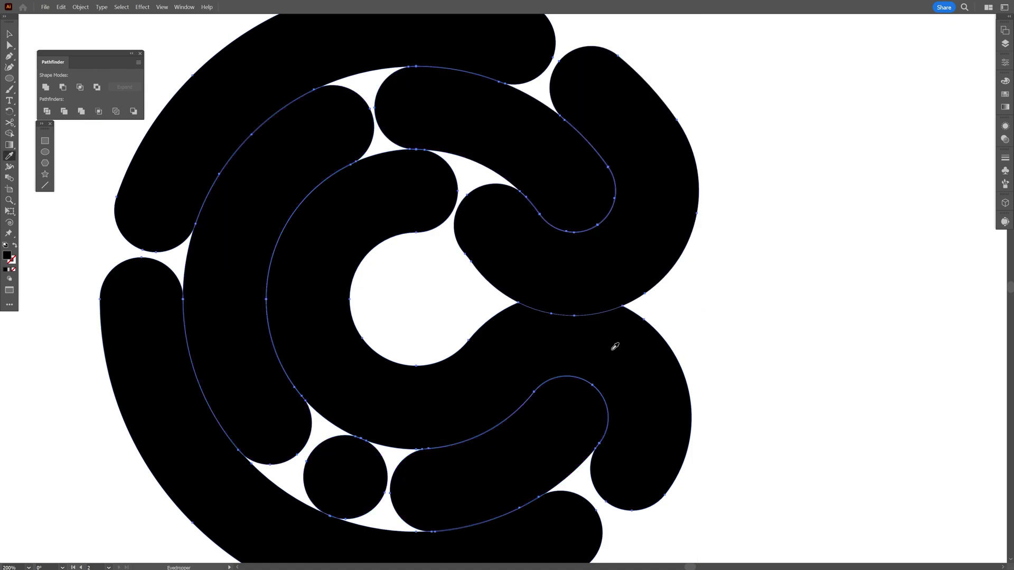
pyautogui.press('v')
pyautogui.scroll(-1, 625, 256)
pyautogui.rightClick(625, 257)
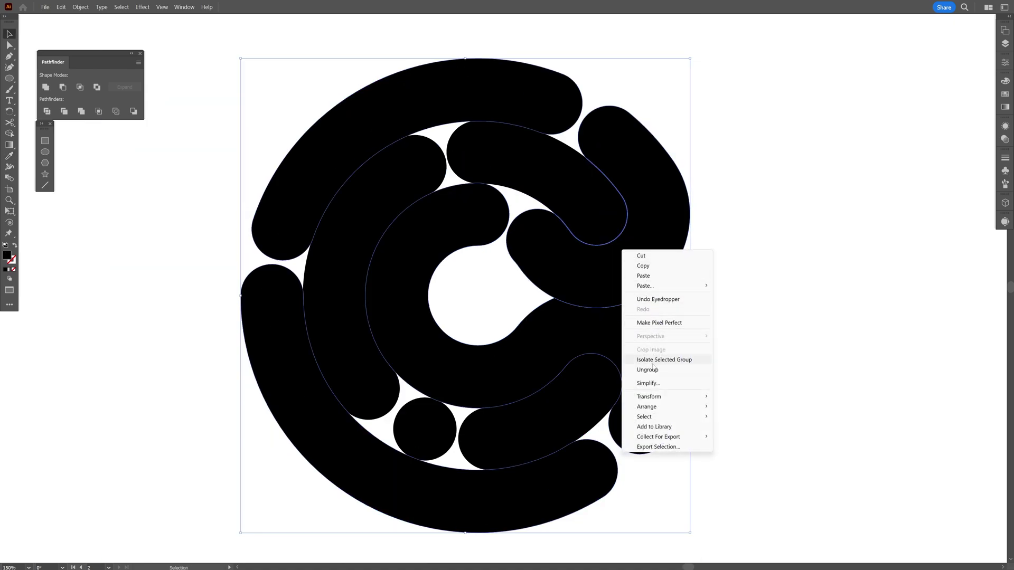
pyautogui.click(702, 369)
# Step: Fill the upper-right hook with purple, the outer upper-left arc with red and the middle left arc with pink
pyautogui.click(655, 236)
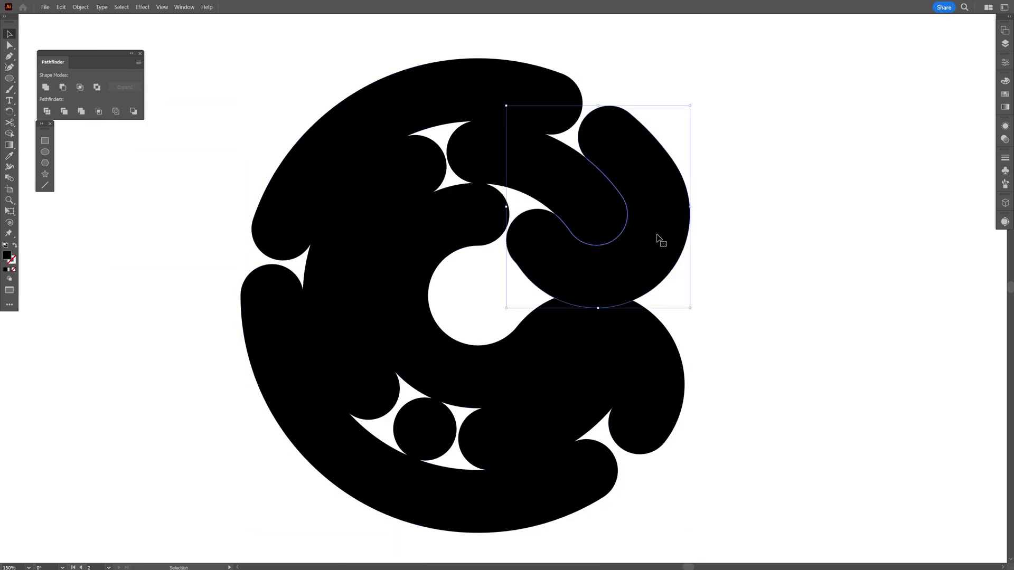
pyautogui.click(496, 224)
pyautogui.click(538, 172)
pyautogui.click(632, 162)
pyautogui.click(1004, 95)
pyautogui.click(967, 112)
pyautogui.click(475, 92)
pyautogui.click(917, 139)
pyautogui.click(389, 179)
pyautogui.click(923, 139)
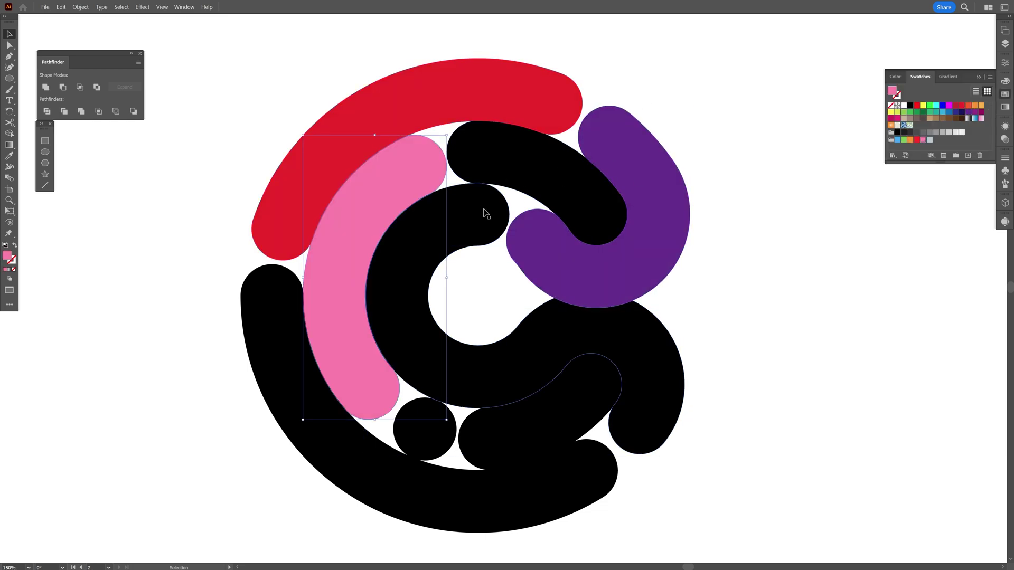
# Step: Fill the inner C with its lower hook green, the outer lower arc blue and the short lower-right arc light orange
pyautogui.click(483, 212)
pyautogui.click(916, 111)
pyautogui.click(572, 477)
pyautogui.click(948, 112)
pyautogui.click(567, 409)
pyautogui.click(981, 105)
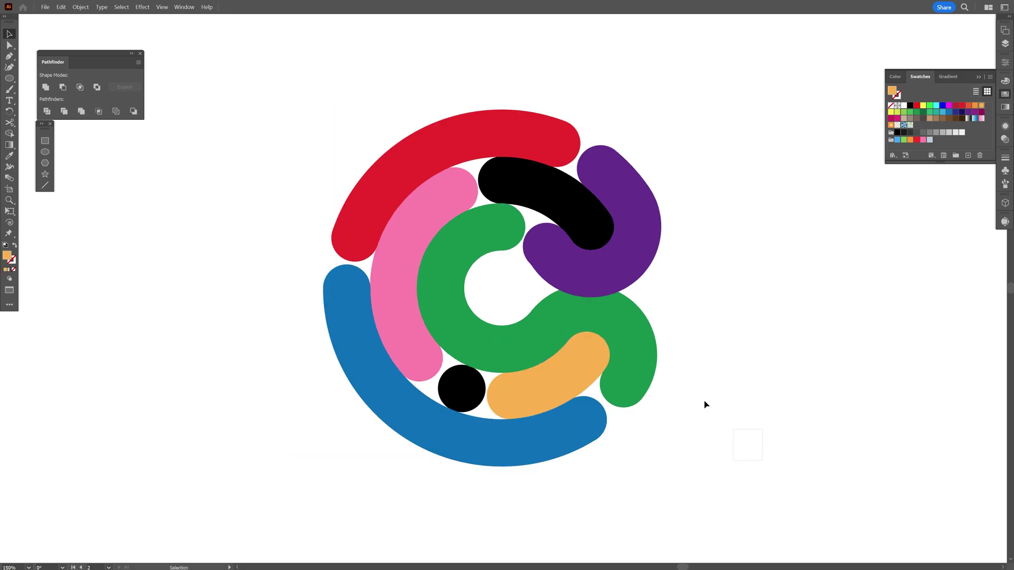
# Step: Select the whole logo and apply the 3D Inflate effect to all shapes
pyautogui.moveTo(760, 458); pyautogui.dragTo(316, 120)
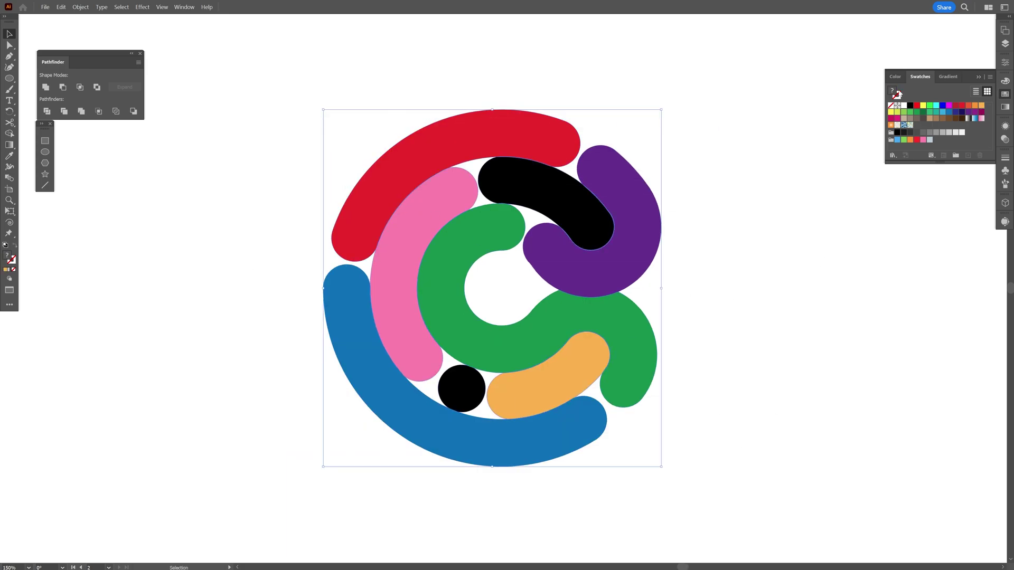
pyautogui.click(978, 77)
pyautogui.click(1005, 204)
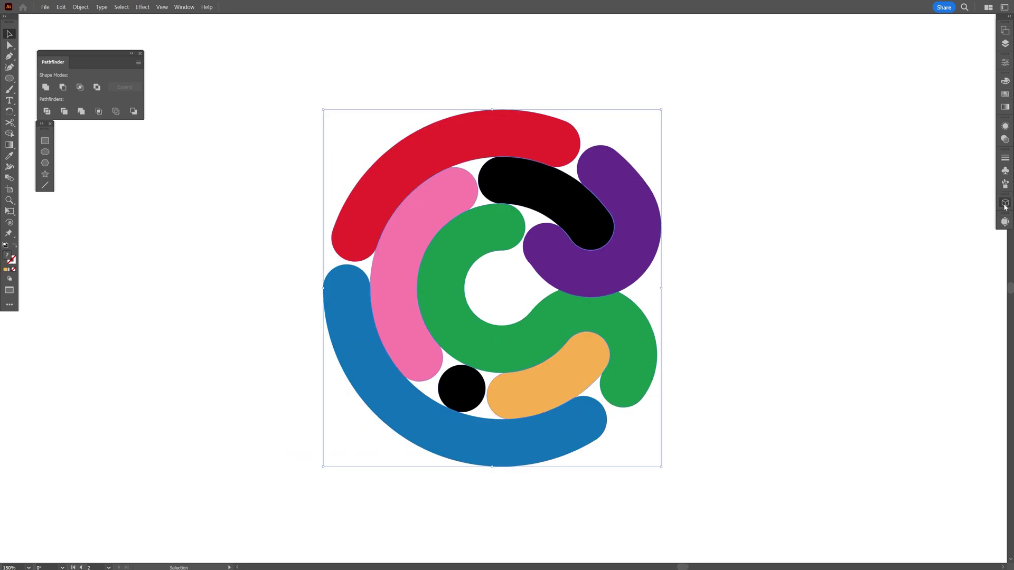
pyautogui.click(190, 7)
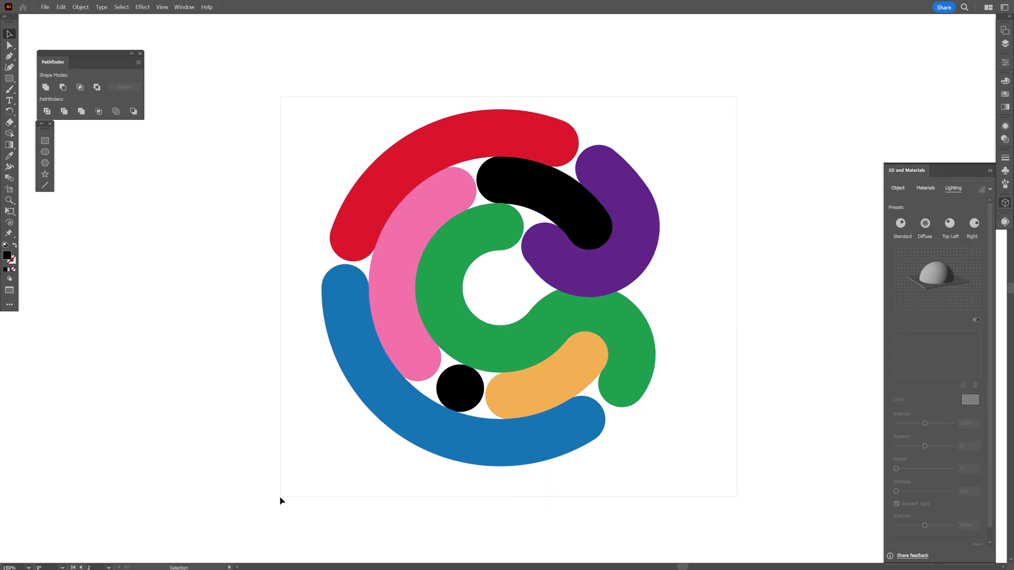
pyautogui.hotkey('ctrl', 'a')
pyautogui.click(897, 190)
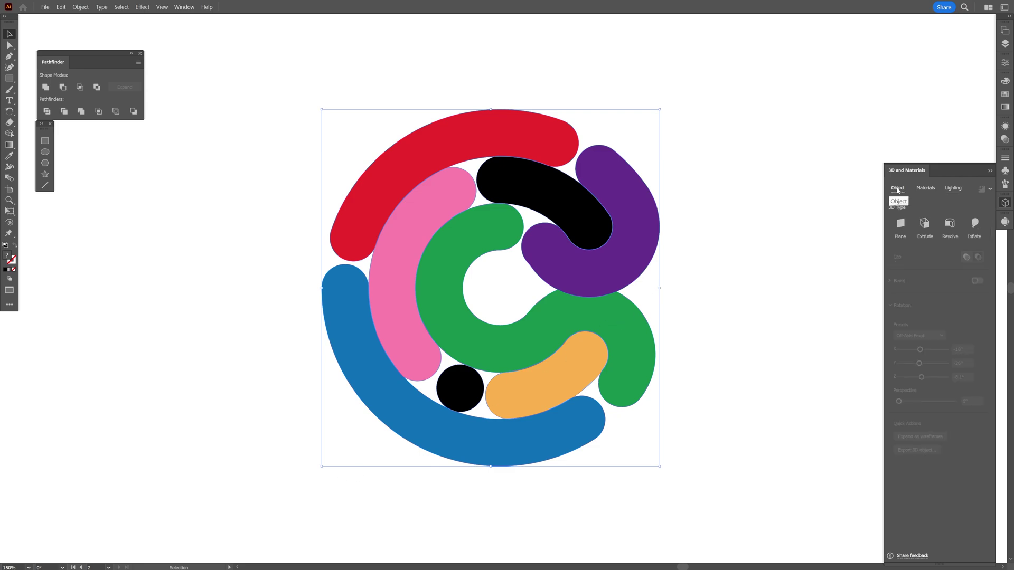
pyautogui.click(971, 225)
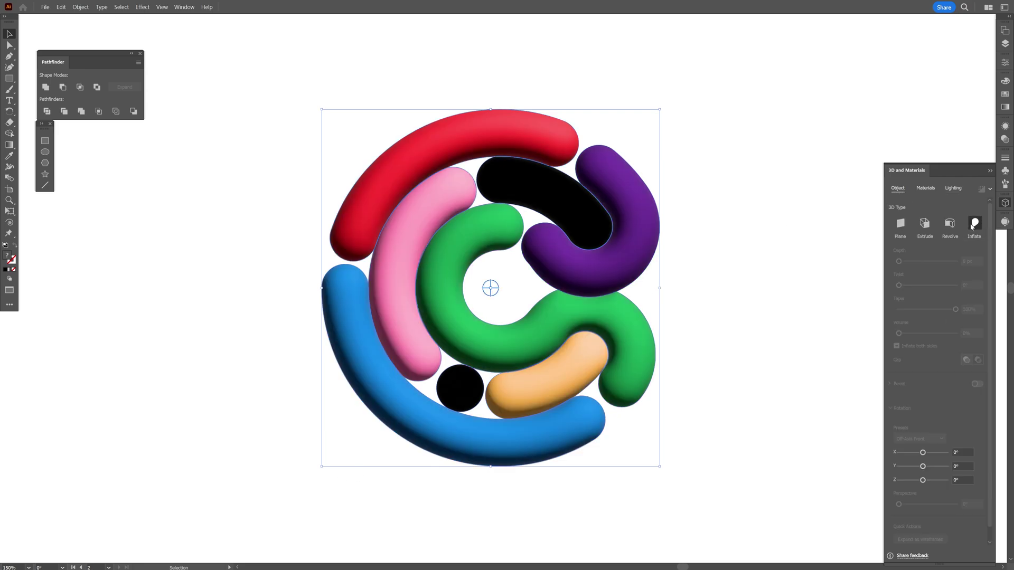
# Step: Set the purple hook's Default material to roughness 0.18 and metallic 0.26, rendered with ray tracing
pyautogui.click(926, 189)
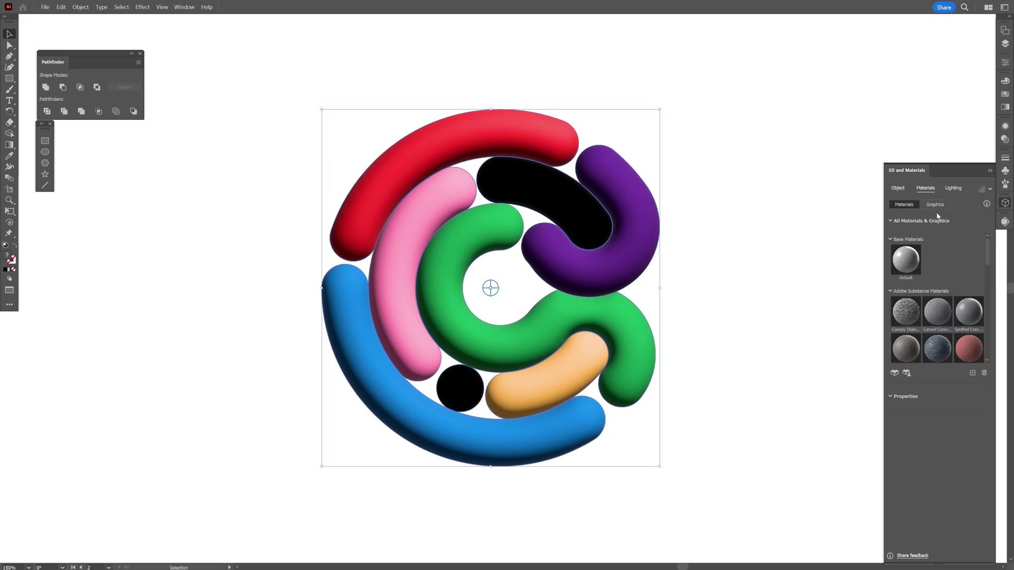
pyautogui.click(700, 288)
pyautogui.click(646, 235)
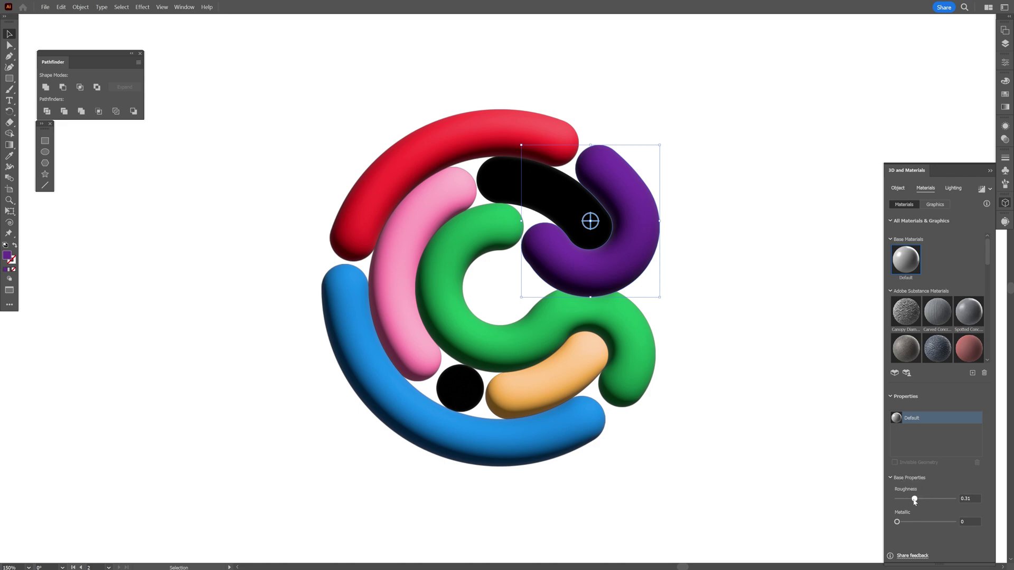
pyautogui.moveTo(908, 525); pyautogui.dragTo(913, 524)
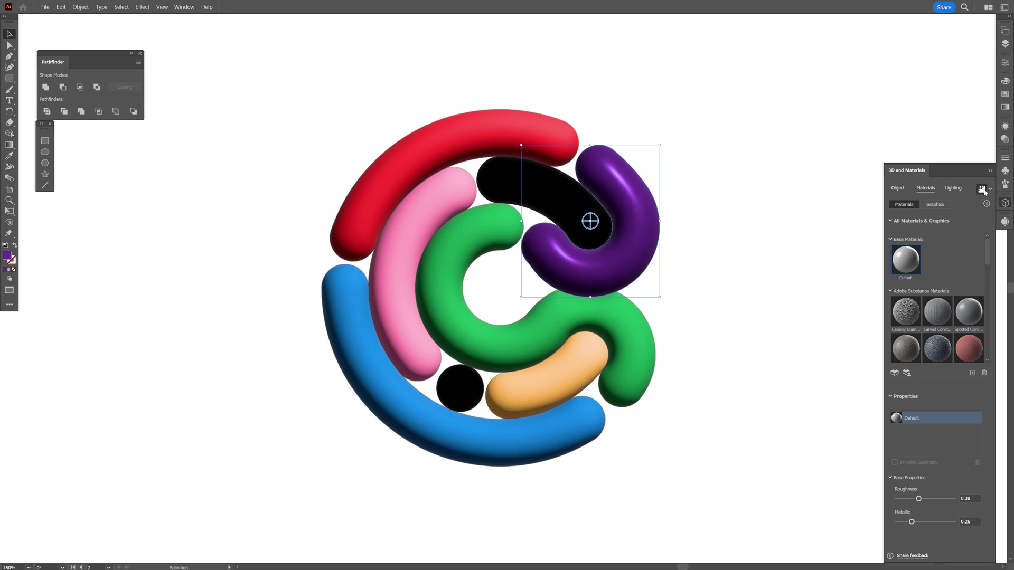
pyautogui.click(771, 216)
pyautogui.click(657, 217)
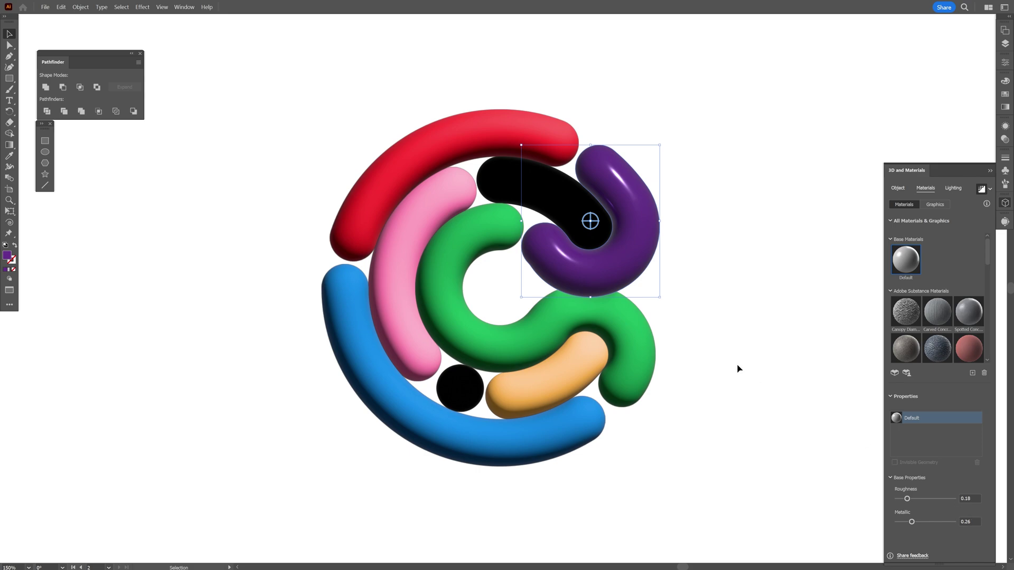
# Step: Give the green shape roughness 0.18 and metallic 0.26, and make the other coloured arcs similarly glossy
pyautogui.click(493, 323)
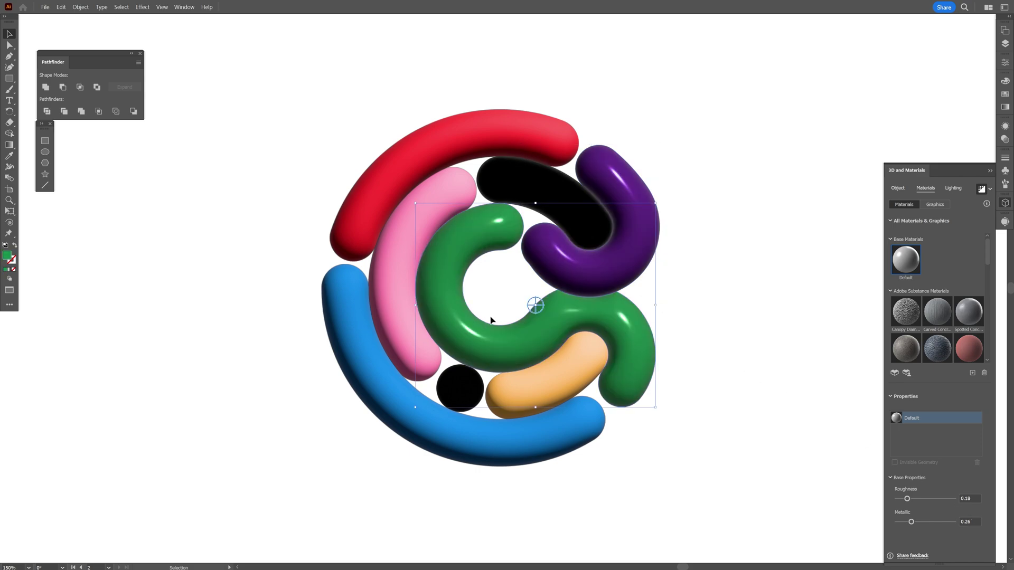
pyautogui.click(981, 188)
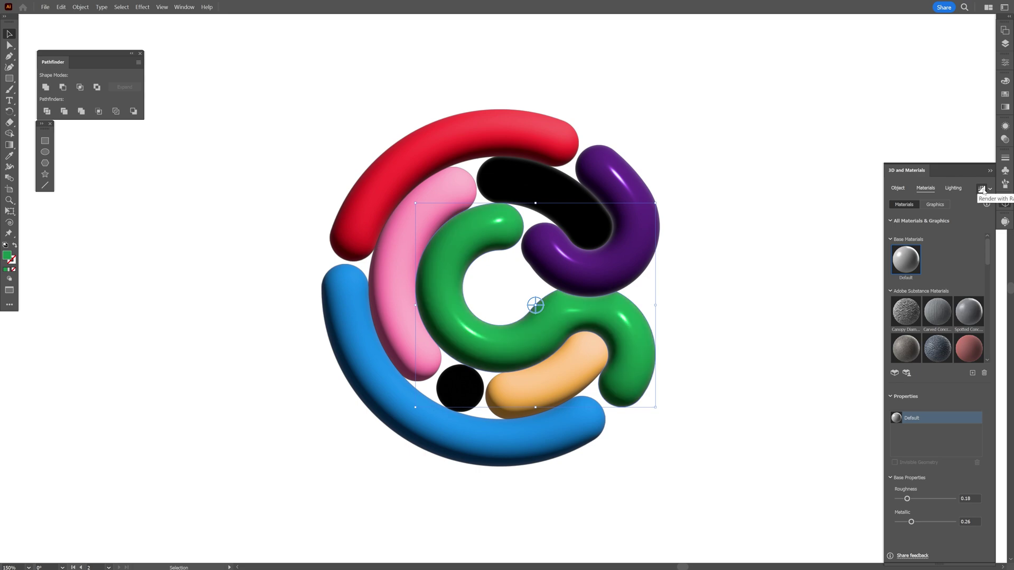
pyautogui.click(672, 282)
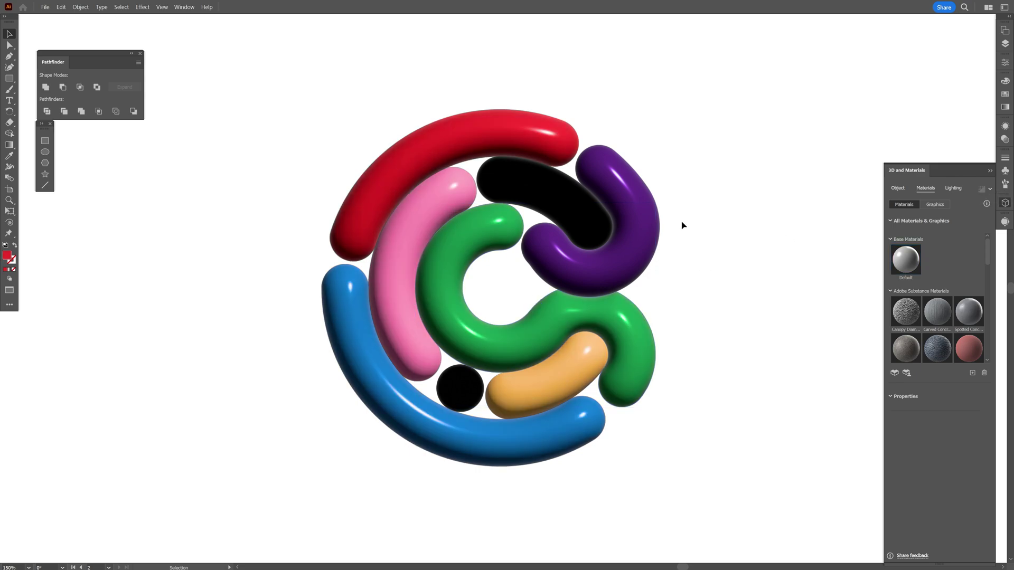
# Step: Toggle ray-traced rendering and go through the individual shapes to examine their glossy finish
pyautogui.click(646, 218)
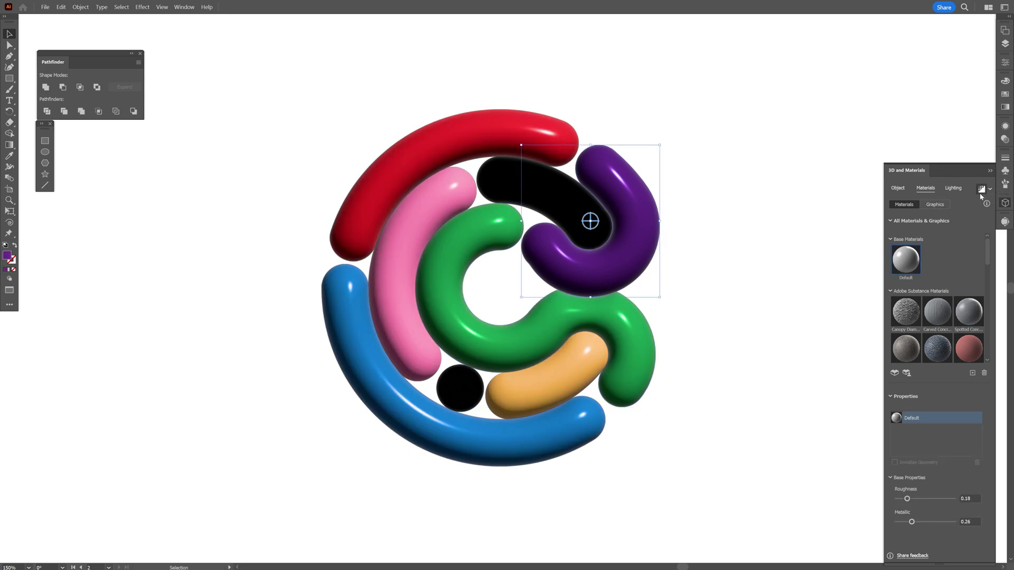
pyautogui.click(508, 146)
pyautogui.click(982, 188)
pyautogui.click(403, 239)
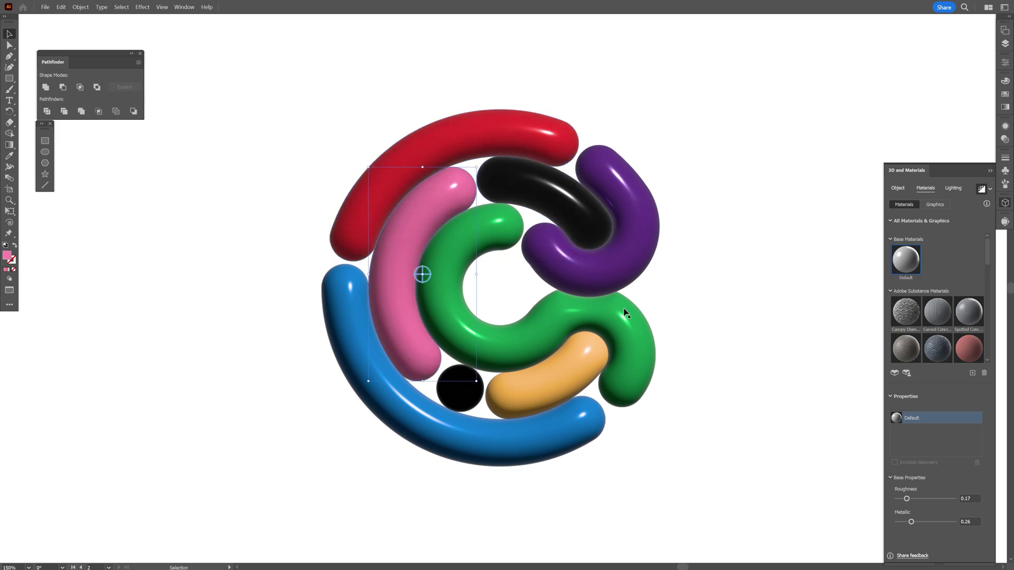
pyautogui.click(625, 312)
pyautogui.click(434, 226)
pyautogui.click(549, 192)
pyautogui.click(448, 146)
pyautogui.click(349, 299)
pyautogui.click(713, 240)
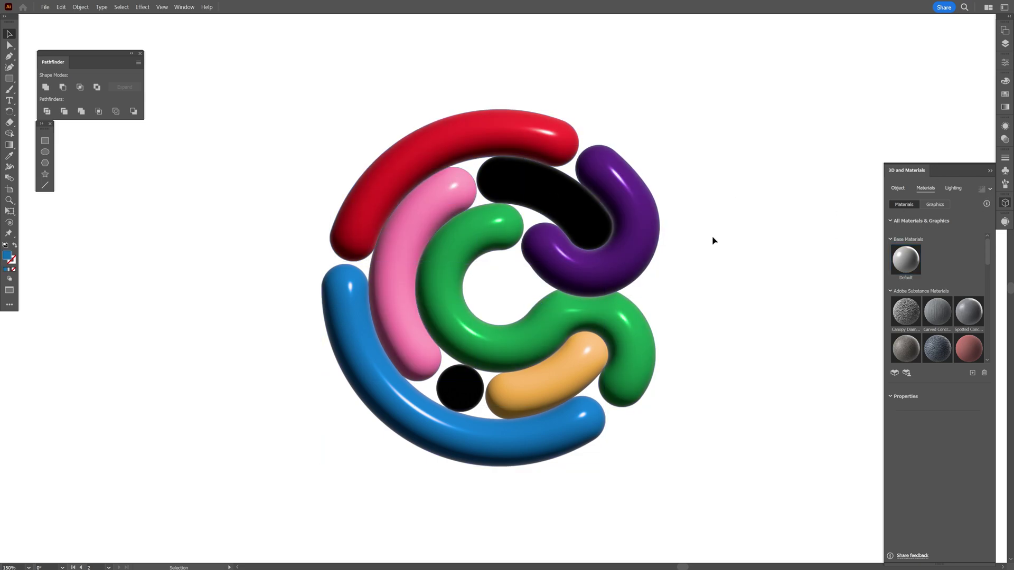
# Step: Reposition the pink arc's light closer to the centre of the lighting sphere to lengthen its highlight
pyautogui.click(956, 189)
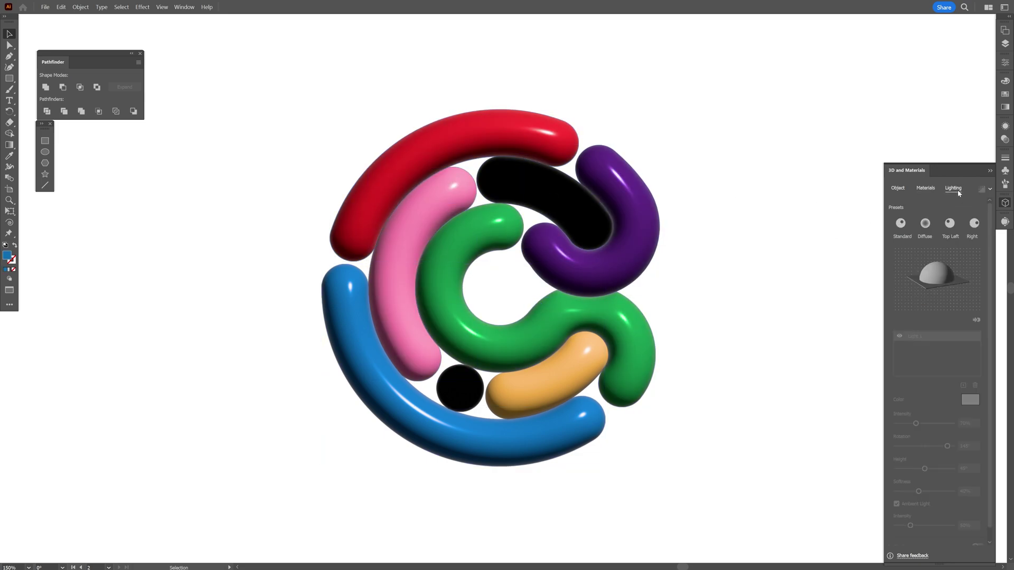
pyautogui.click(651, 212)
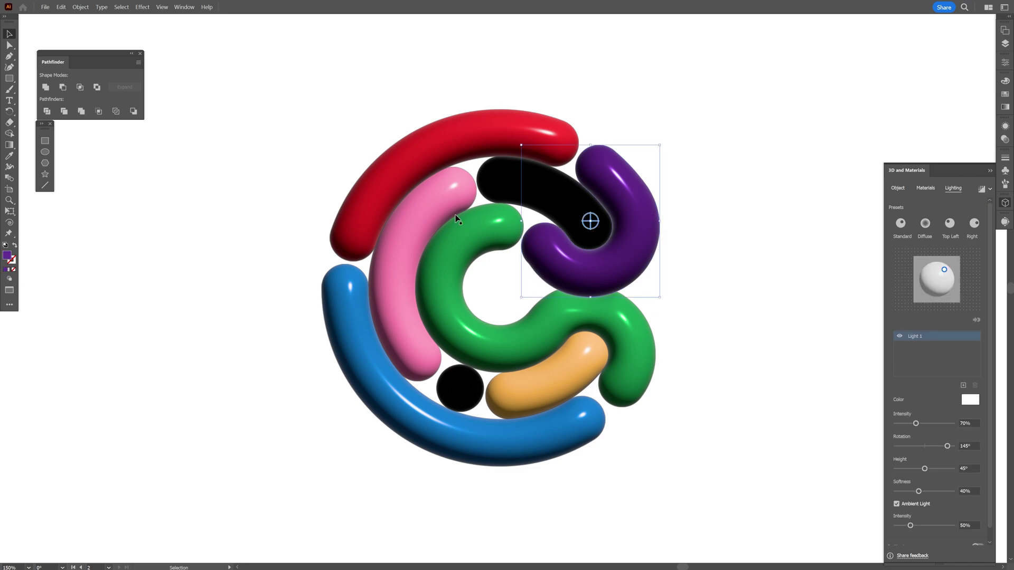
pyautogui.click(433, 203)
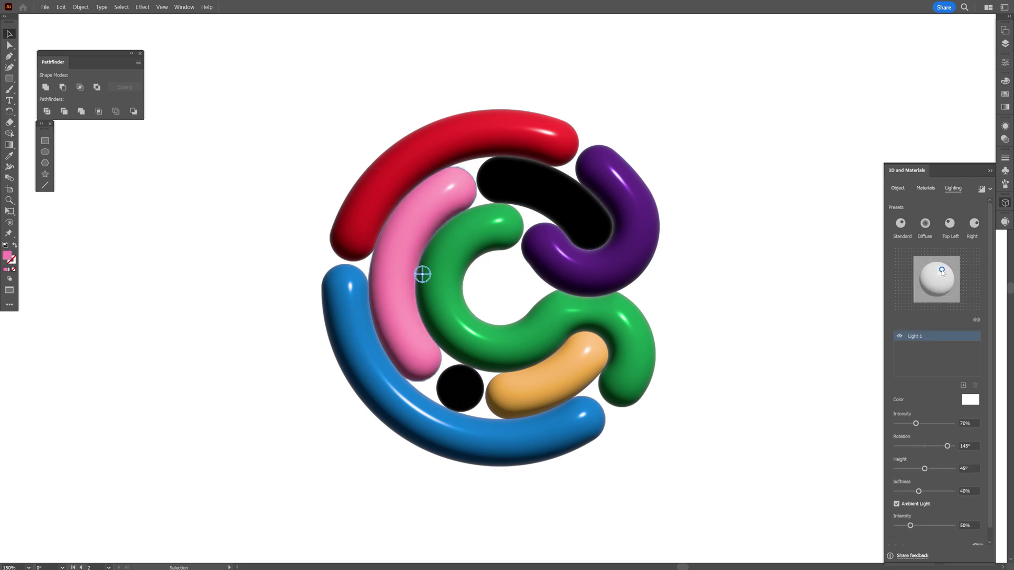
pyautogui.moveTo(943, 273); pyautogui.dragTo(938, 275)
# Step: Move the lights of the other coloured arcs closer to the centre as well, giving the orange arc rotation about -169° and height about 60°
pyautogui.click(642, 339)
pyautogui.click(645, 234)
pyautogui.click(555, 200)
pyautogui.click(528, 136)
pyautogui.hotkey('ctrl', 'alt', '[')
pyautogui.hotkey('ctrl', 'alt', '[')
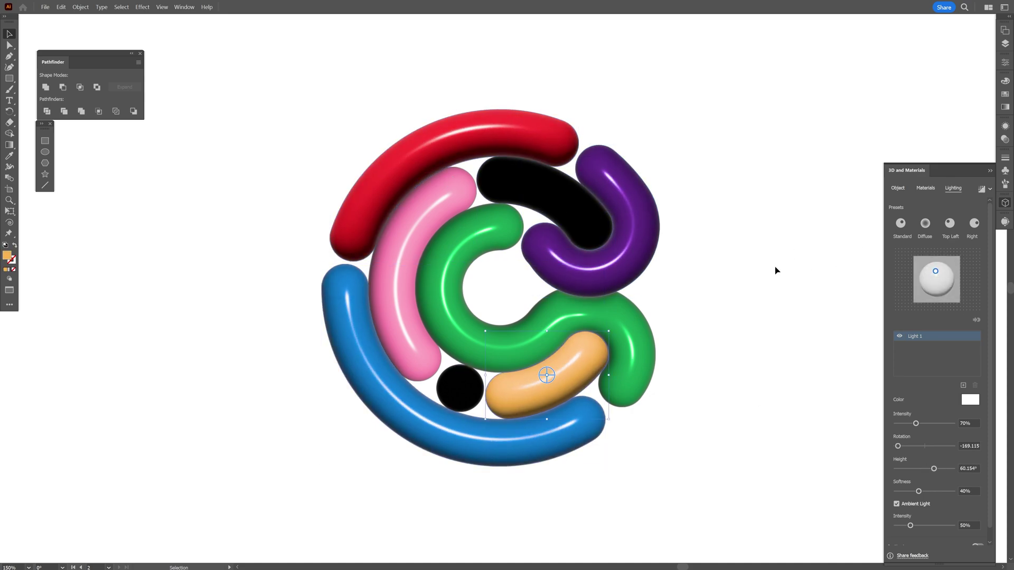
# Step: Render the orange arc, green shape, purple hook and black arc one by one with ray tracing
pyautogui.click(991, 190)
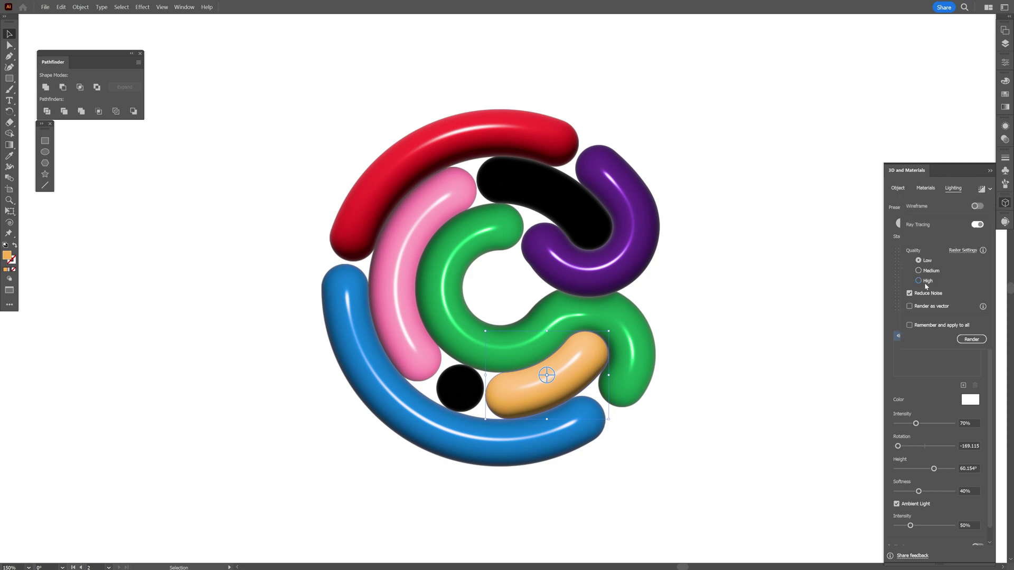
pyautogui.click(965, 341)
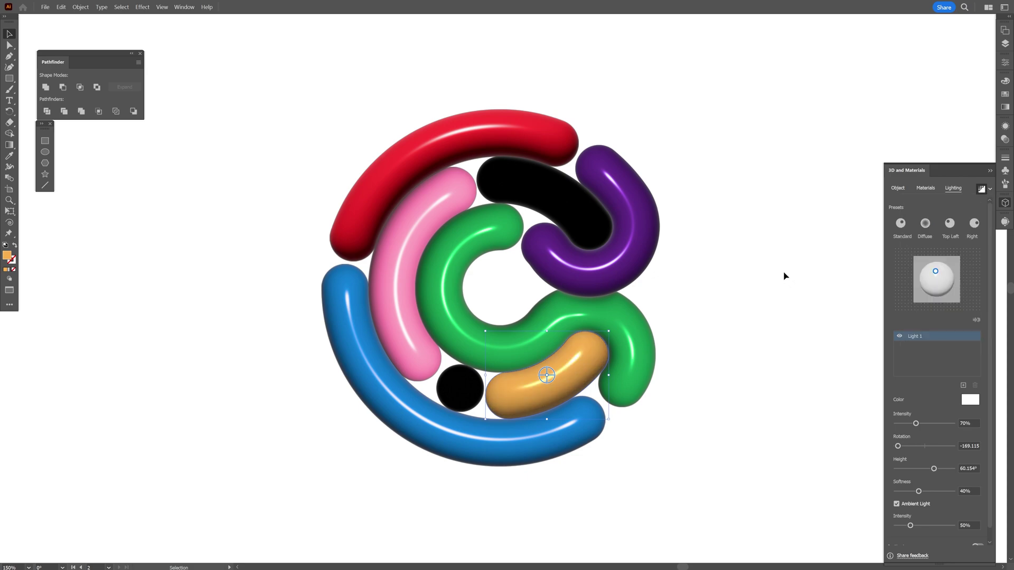
pyautogui.click(611, 318)
pyautogui.click(981, 190)
pyautogui.click(595, 276)
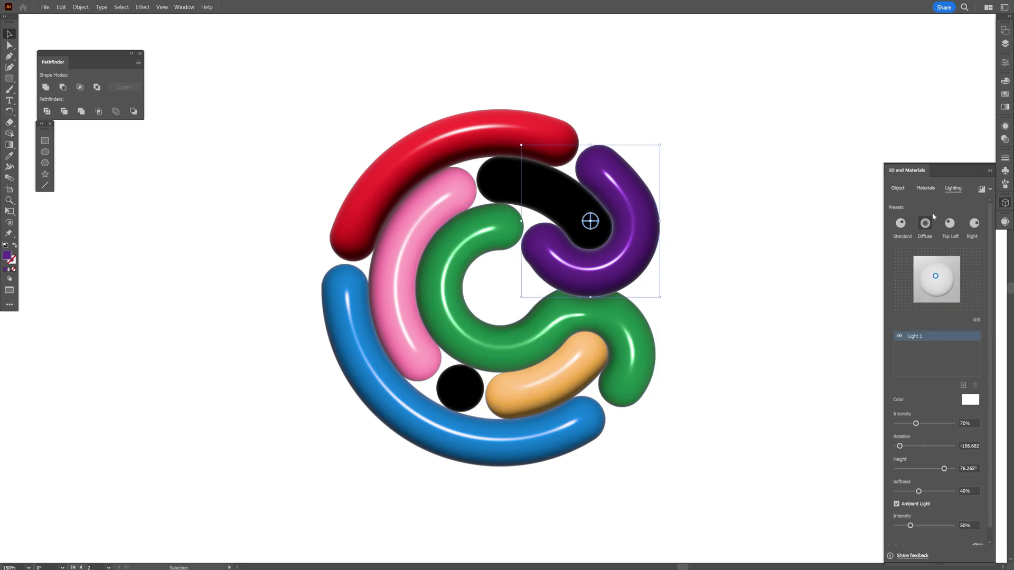
pyautogui.click(981, 190)
pyautogui.click(567, 209)
pyautogui.click(980, 189)
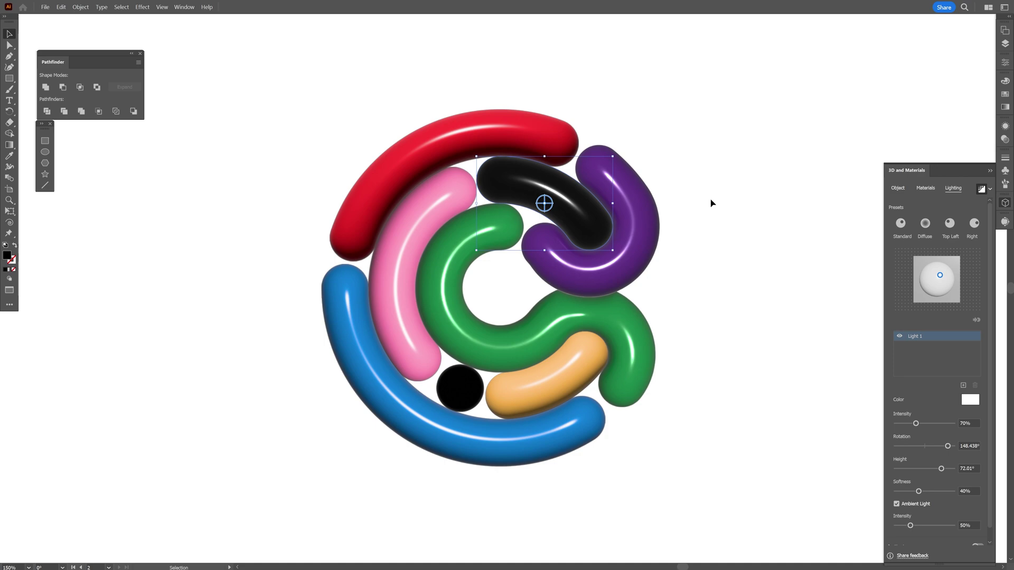